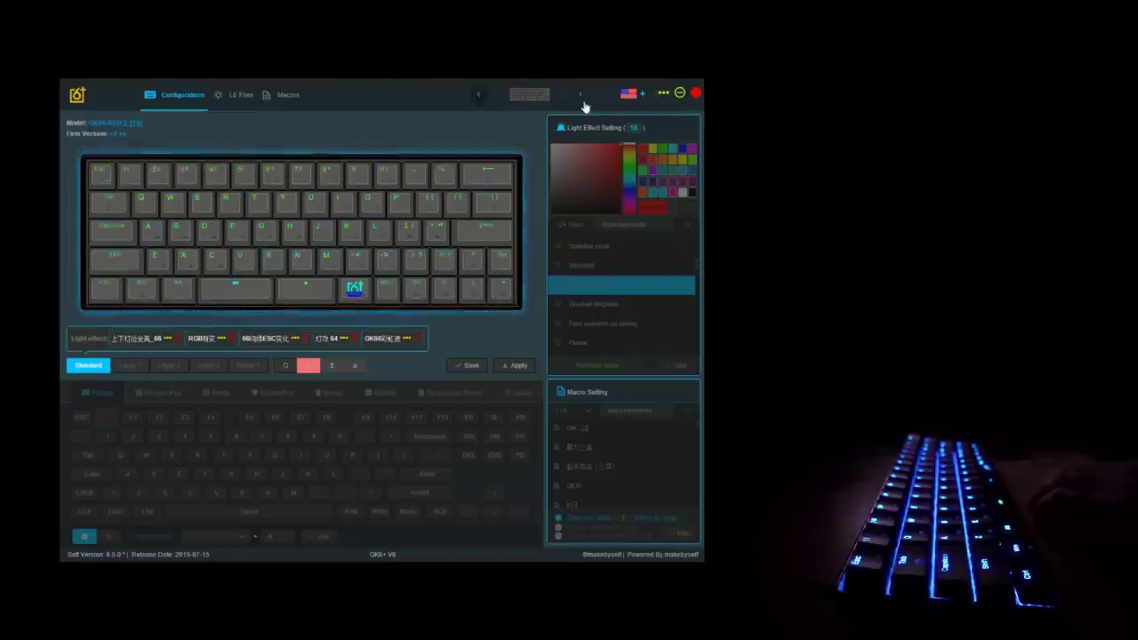
Check the software version, keyboard model and firmware details in the settings, leaving them unchanged.
click(667, 94)
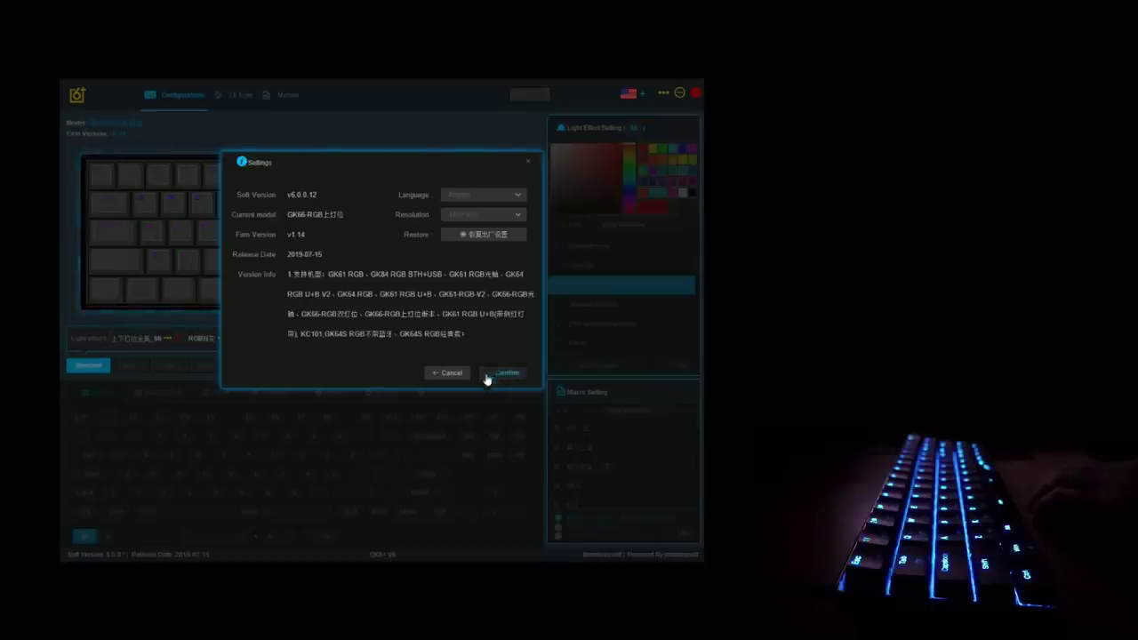
click(447, 372)
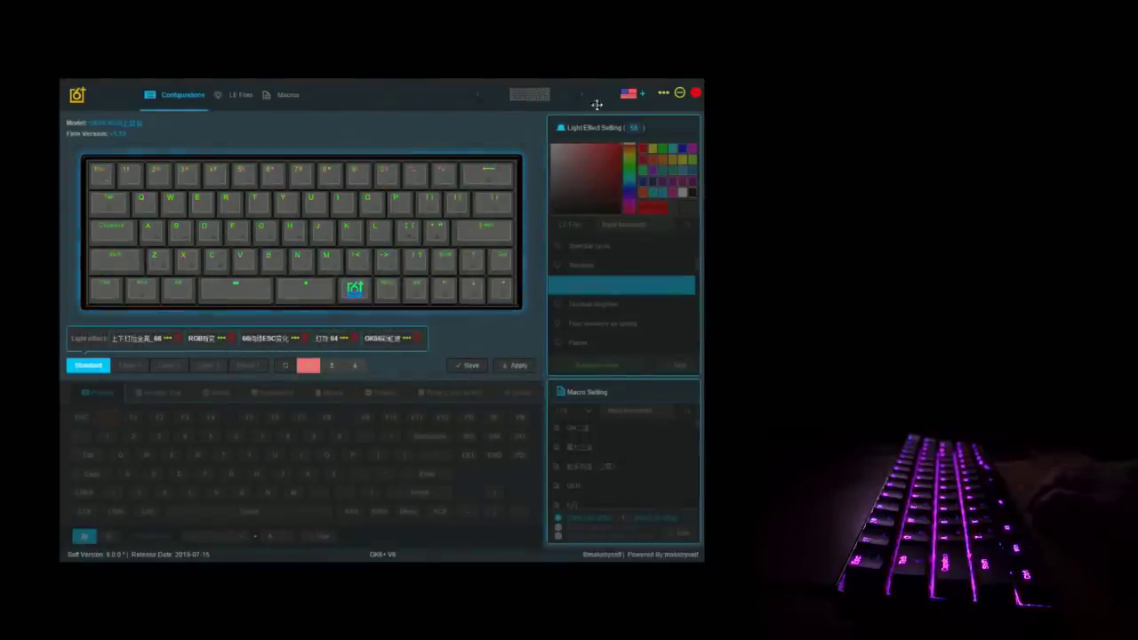
mouse_move(628, 93)
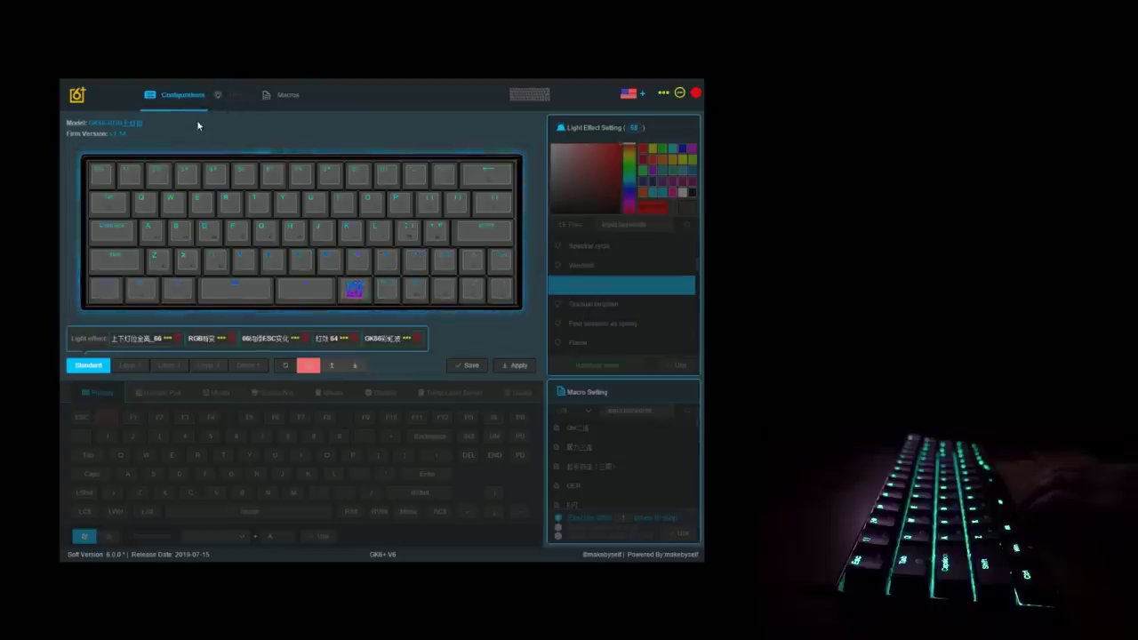
Browse the list of light effect files in the LE file management.
click(232, 105)
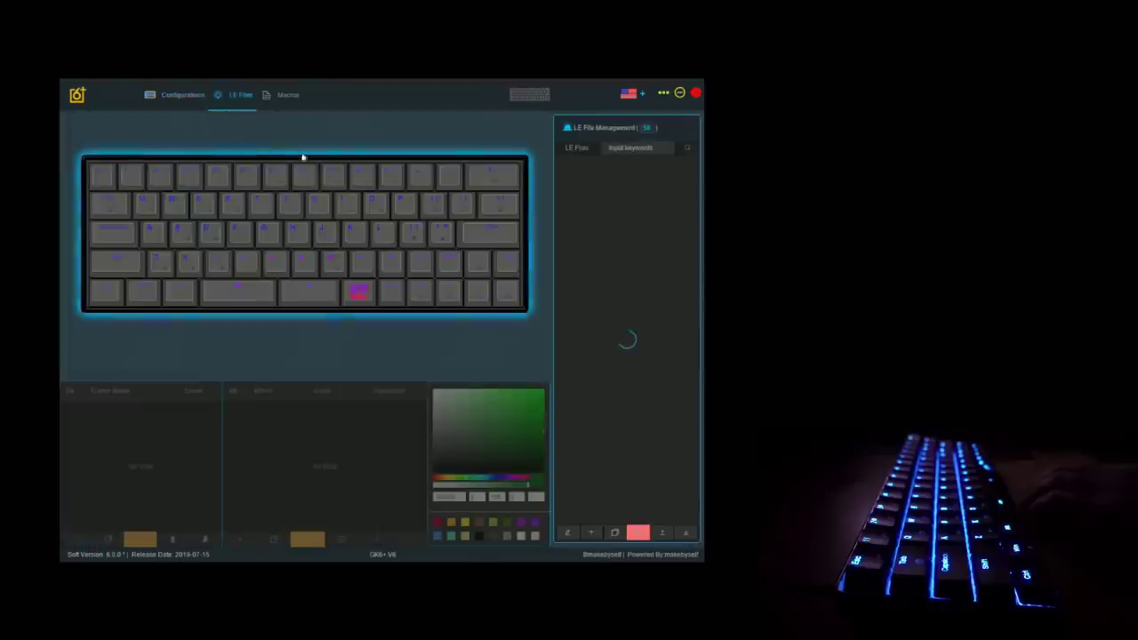
scroll(639, 223, down, 4)
click(633, 207)
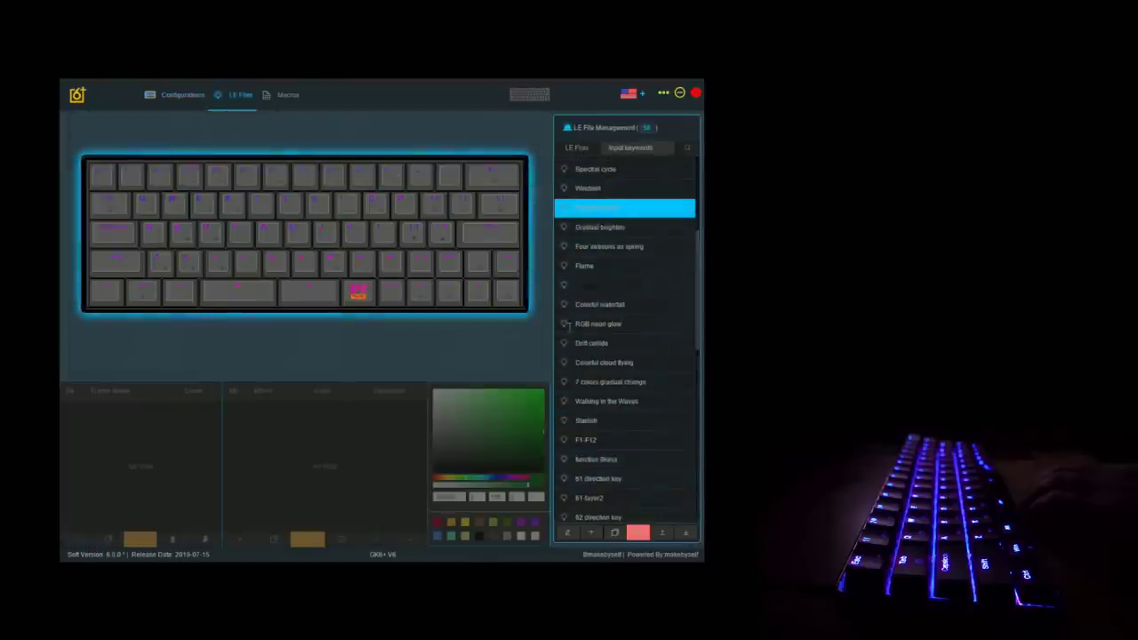
Examine the ready-made macros in the LOL macro category.
click(286, 96)
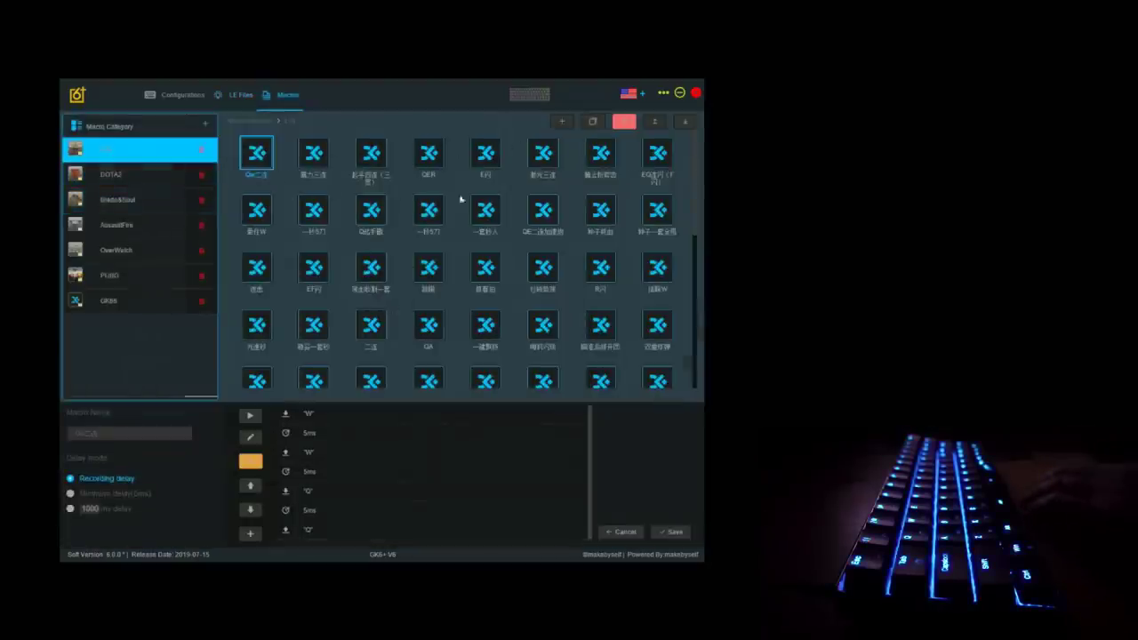
scroll(498, 214, down, 2)
scroll(548, 233, down, 3)
scroll(543, 245, up, 5)
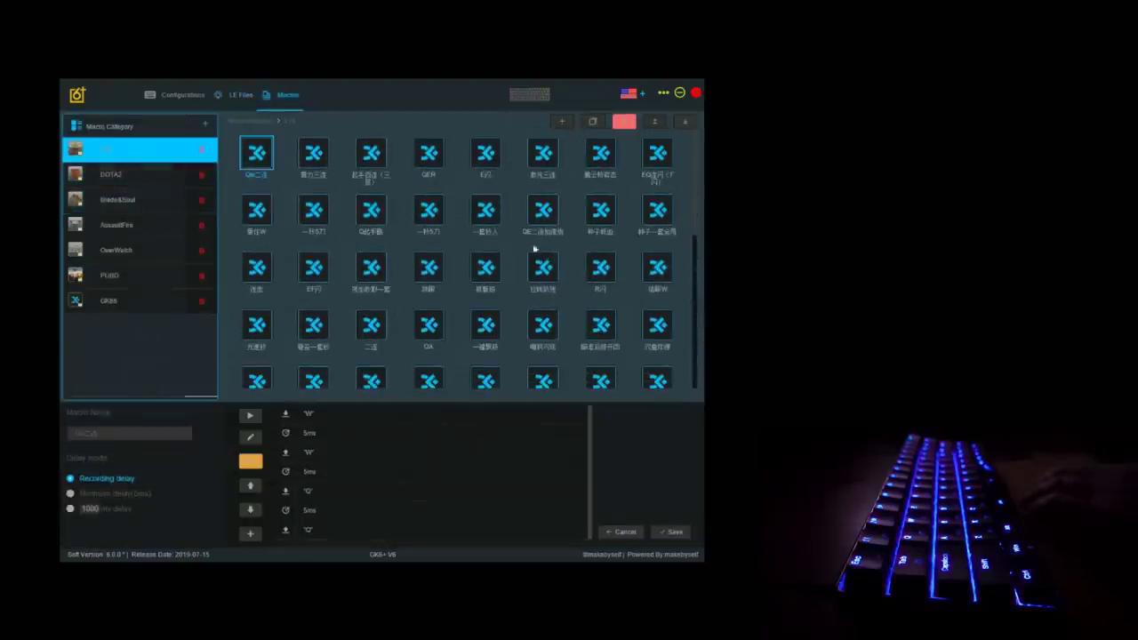
scroll(538, 228, down, 1)
scroll(540, 245, up, 1)
Look through the macros in the DOTA2 category.
click(115, 174)
scroll(521, 216, down, 1)
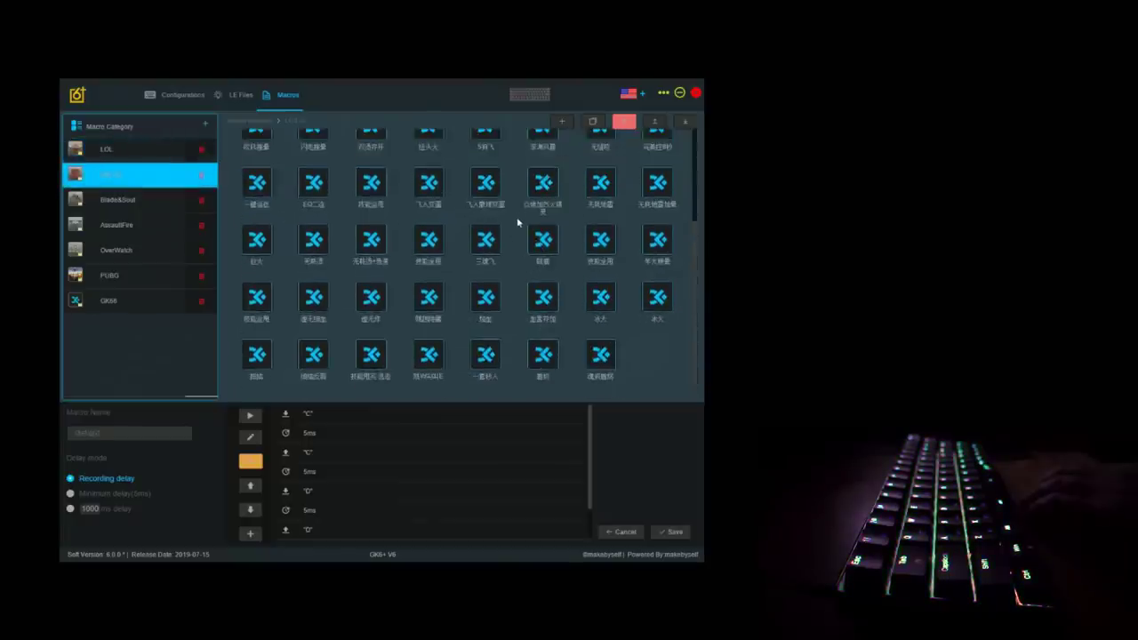
scroll(528, 236, up, 1)
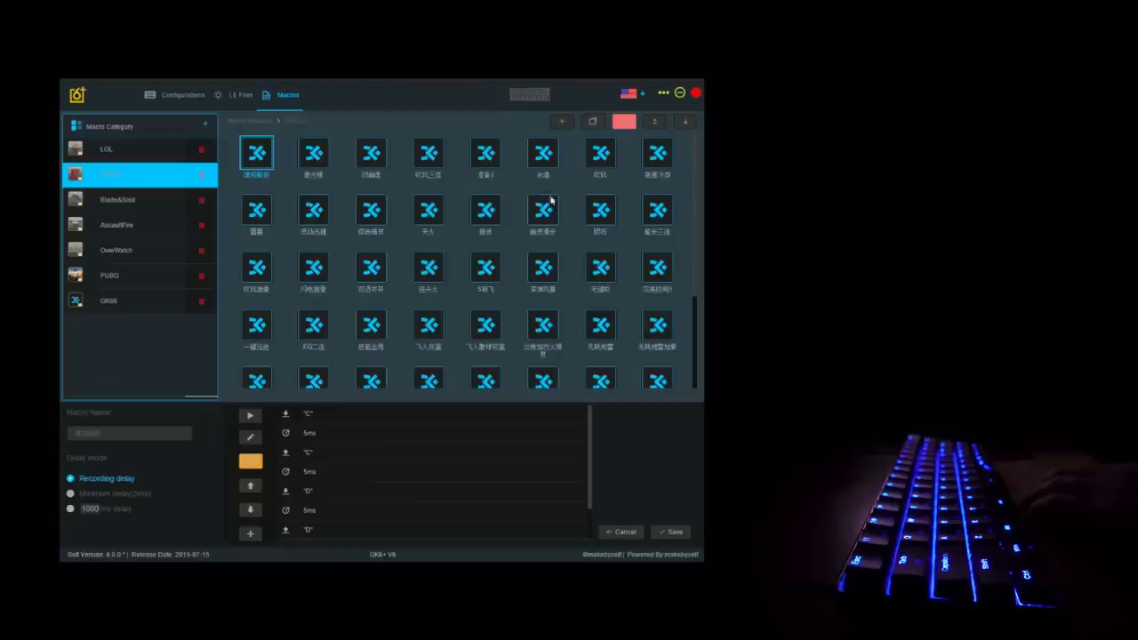
scroll(580, 248, down, 1)
scroll(529, 267, up, 1)
Inspect the macros in the OverWatch, PUBG and GK66 categories.
click(139, 249)
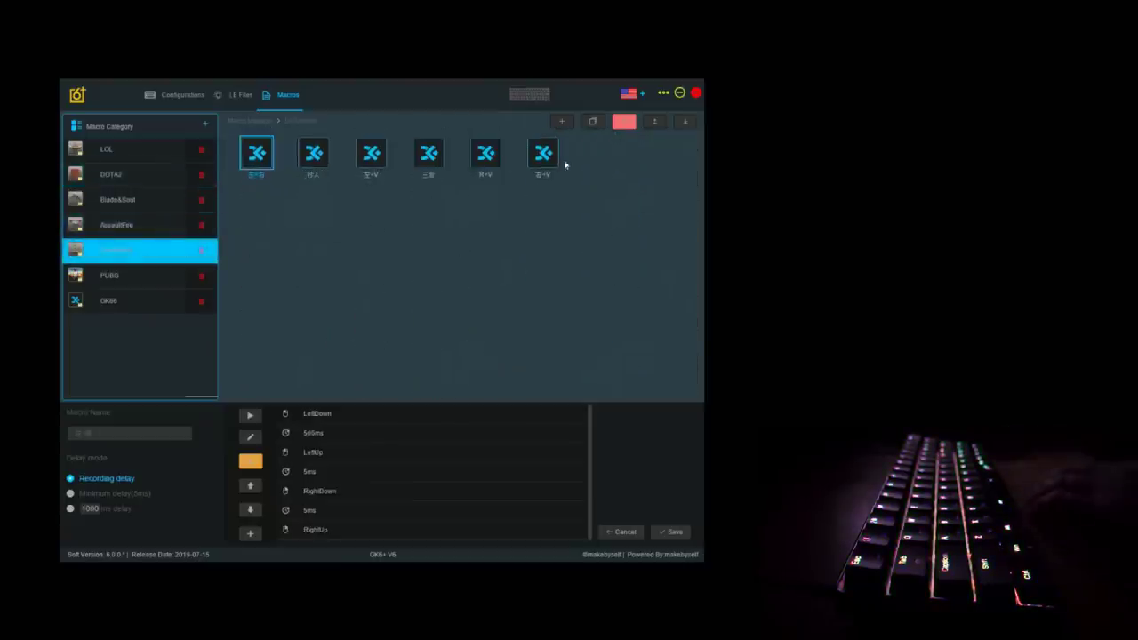
click(209, 274)
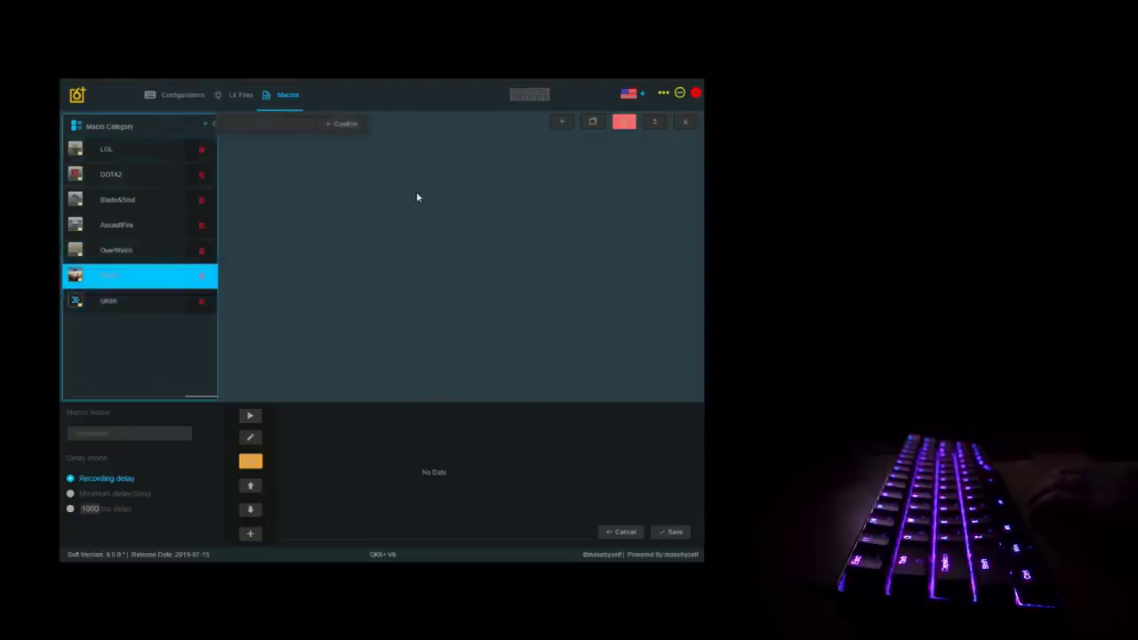
click(138, 304)
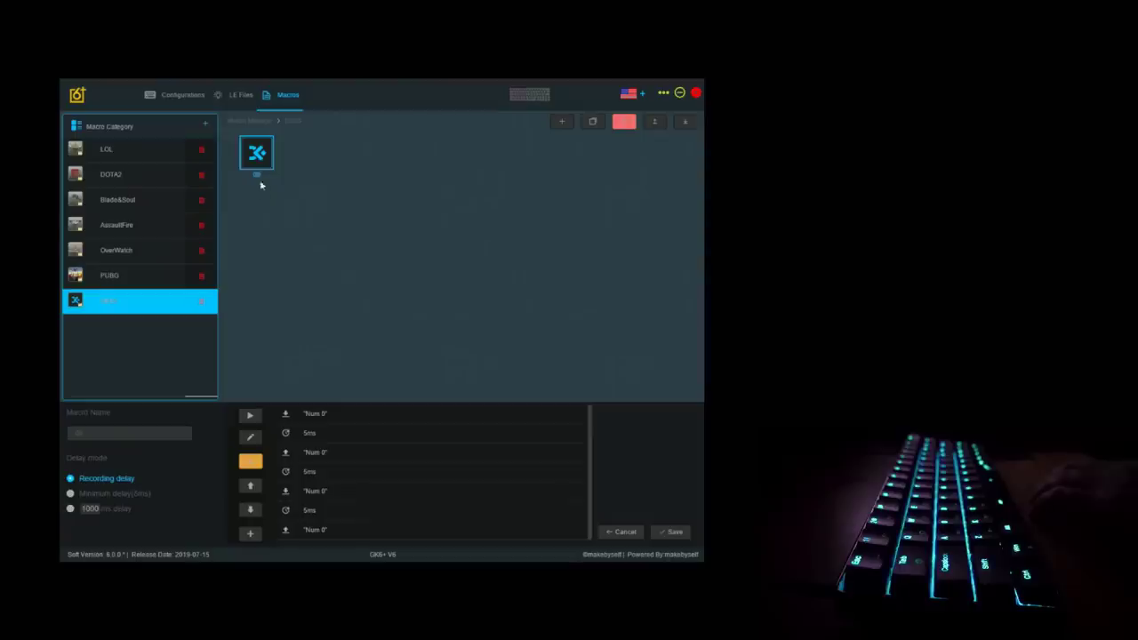
Review the DOTA2 macro collection again, then return to the LOL category.
click(115, 171)
scroll(516, 214, down, 3)
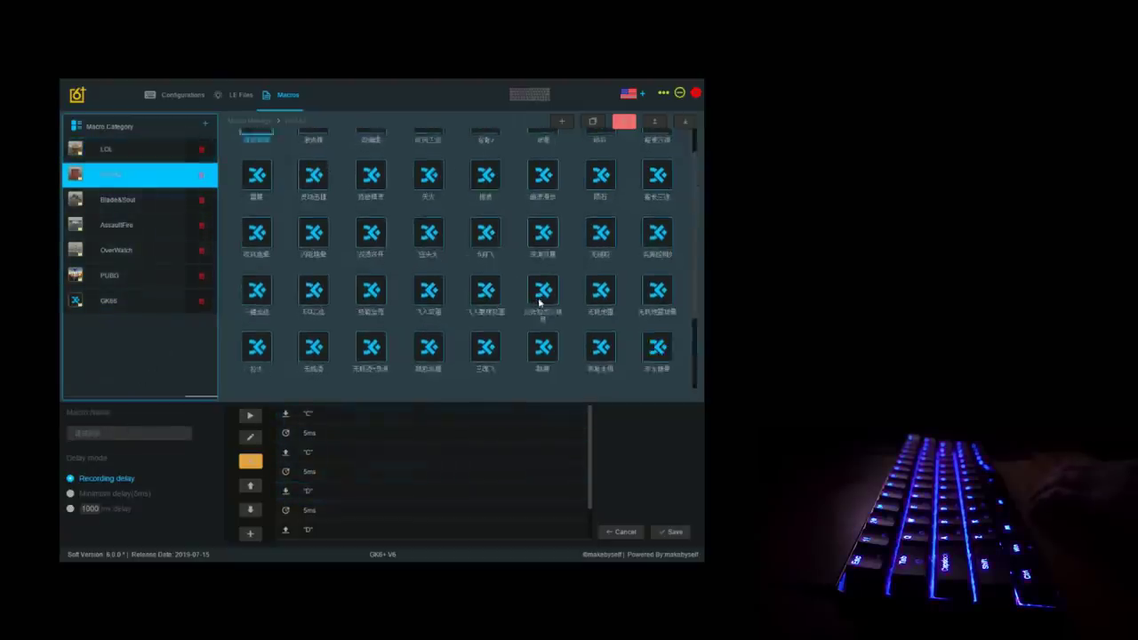
scroll(554, 290, up, 3)
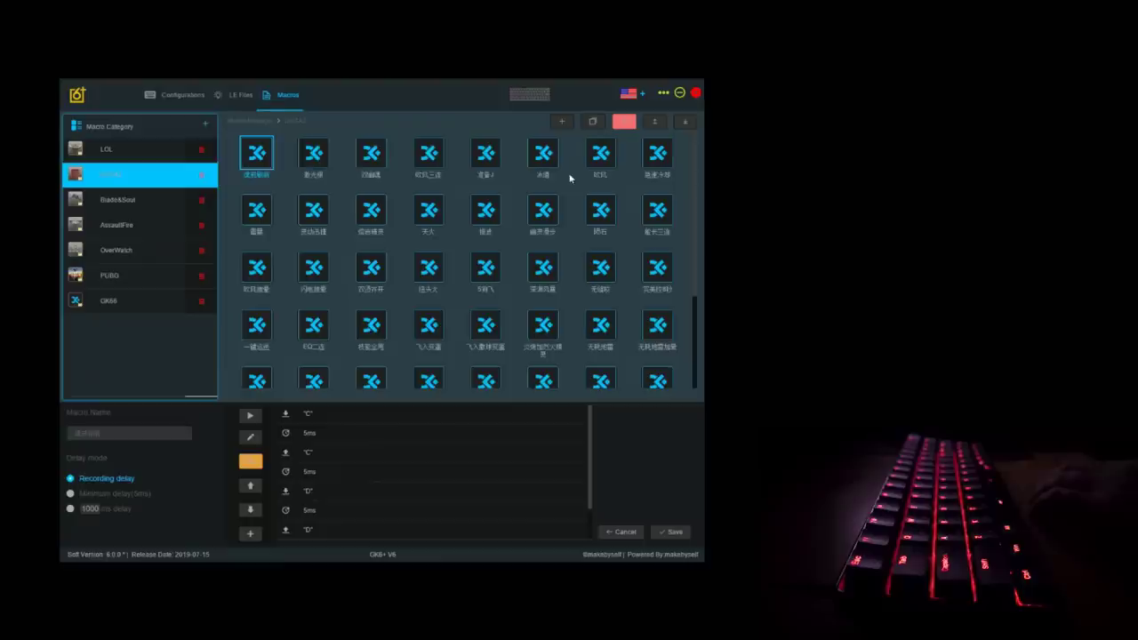
click(178, 150)
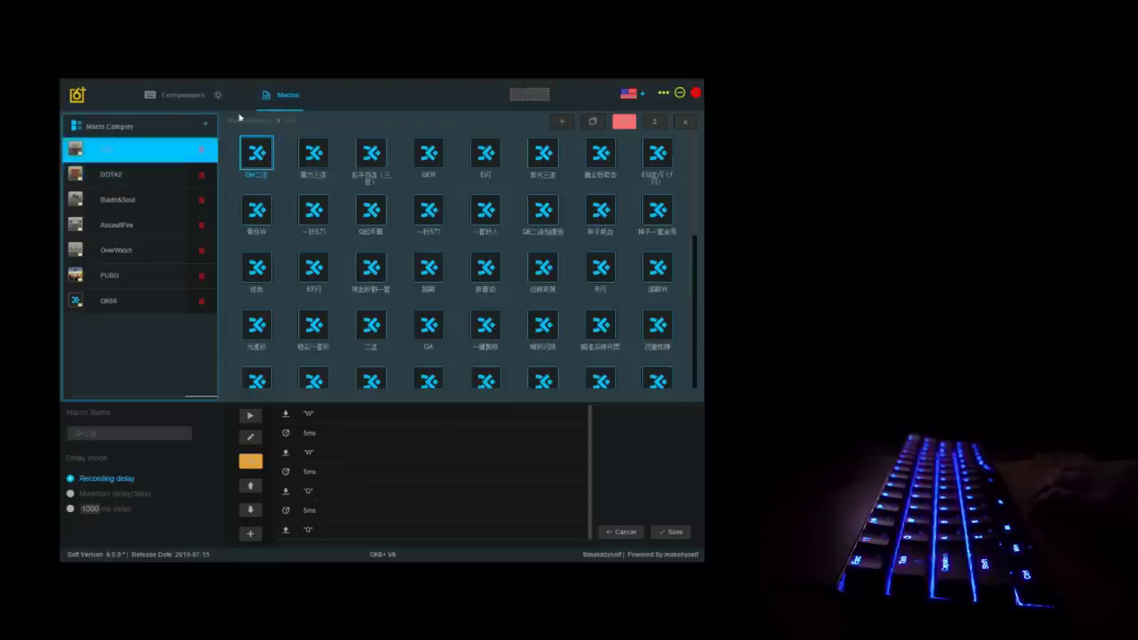
Return to the keyboard configurations and display Layer 1.
click(182, 98)
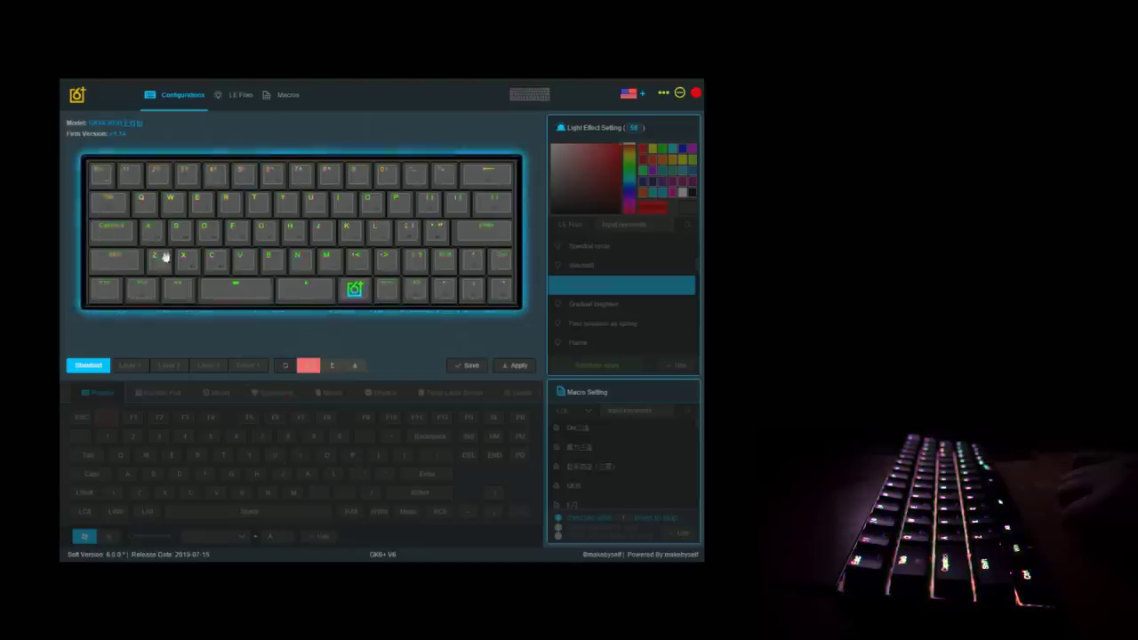
click(128, 365)
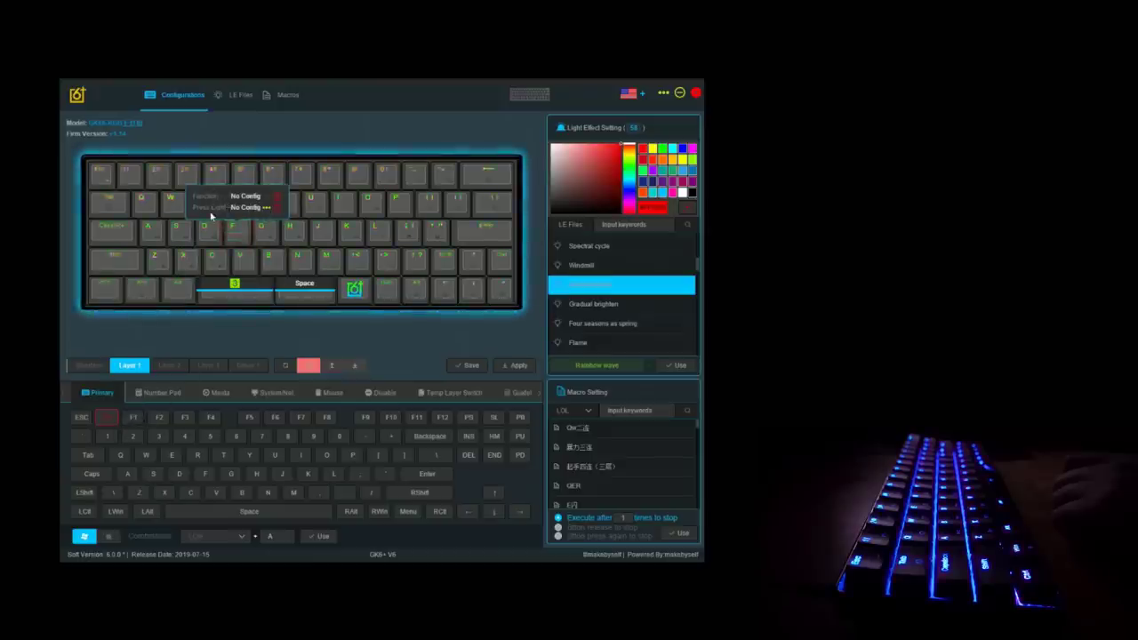
click(265, 209)
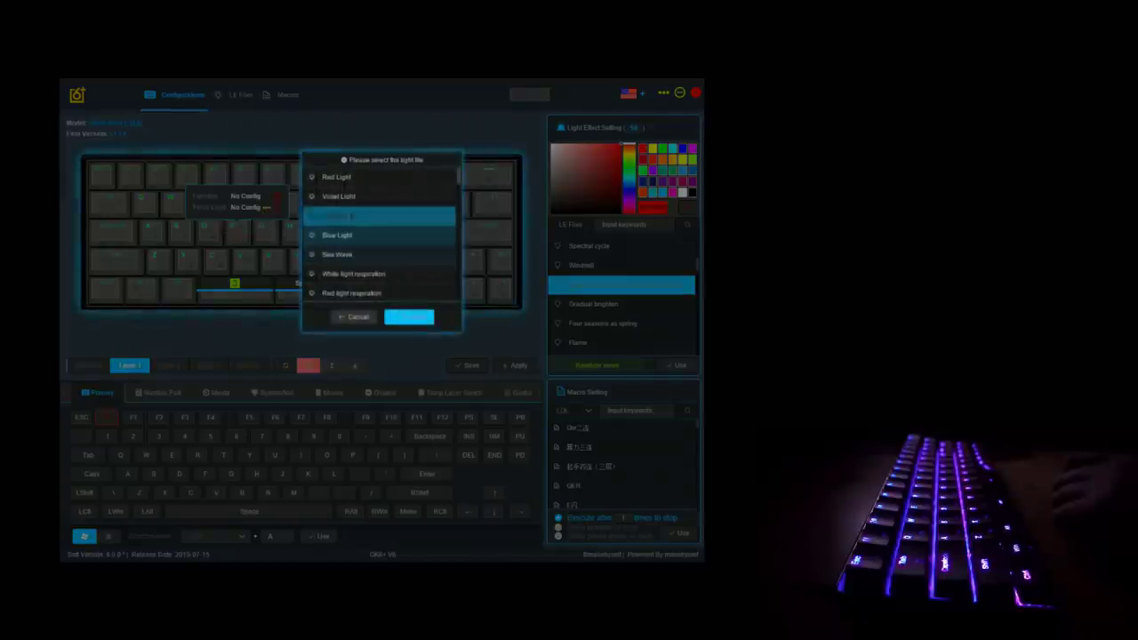
drag(459, 177, 461, 300)
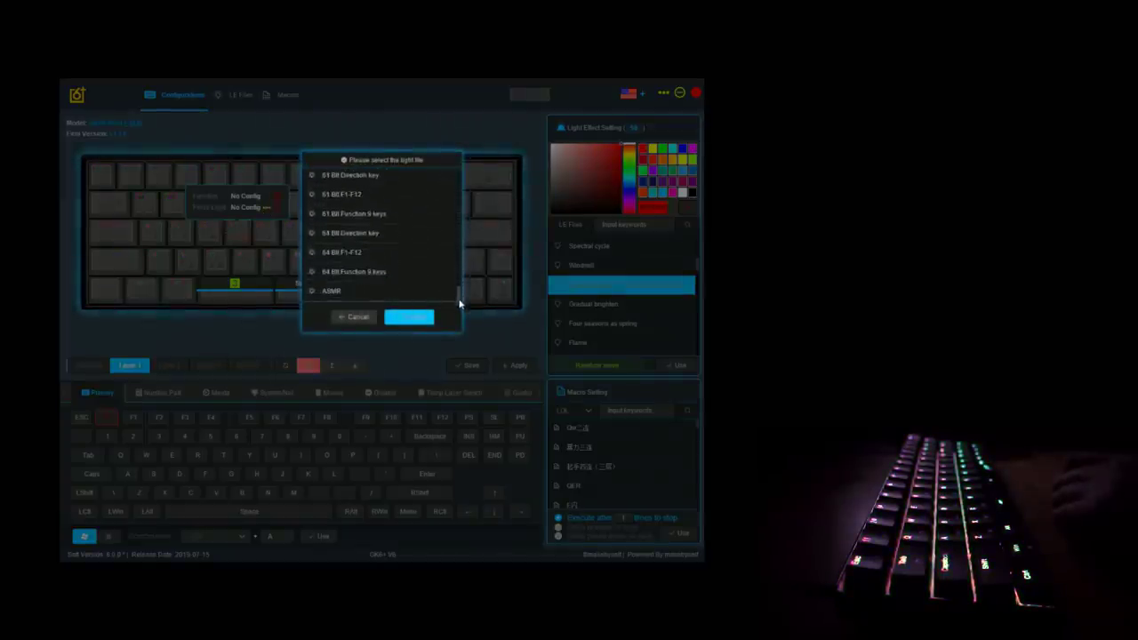
click(440, 292)
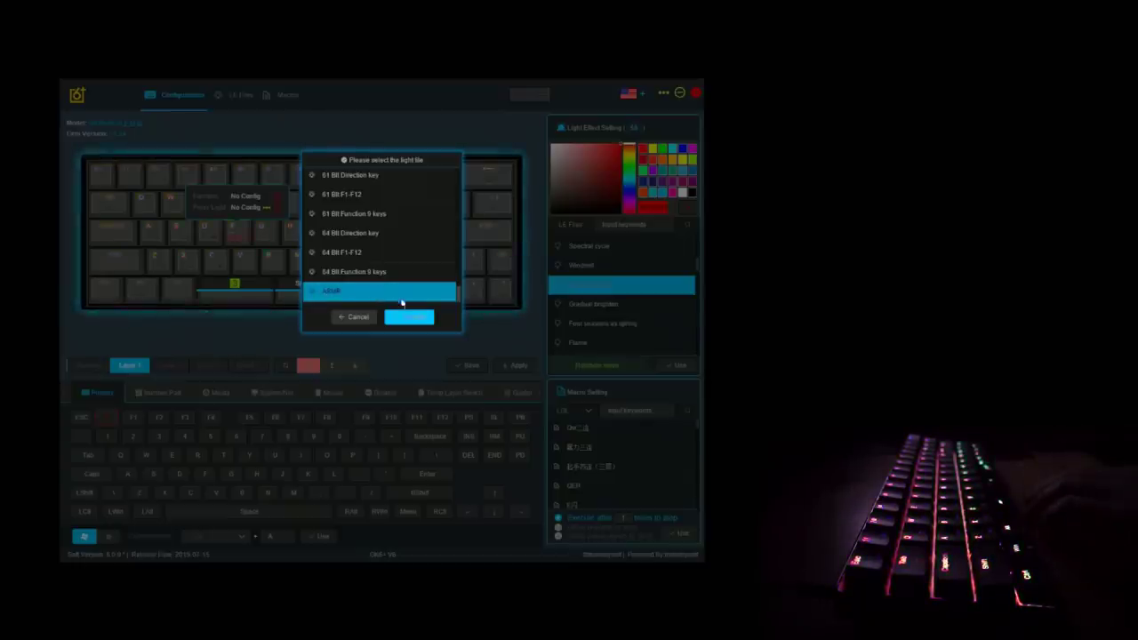
click(354, 318)
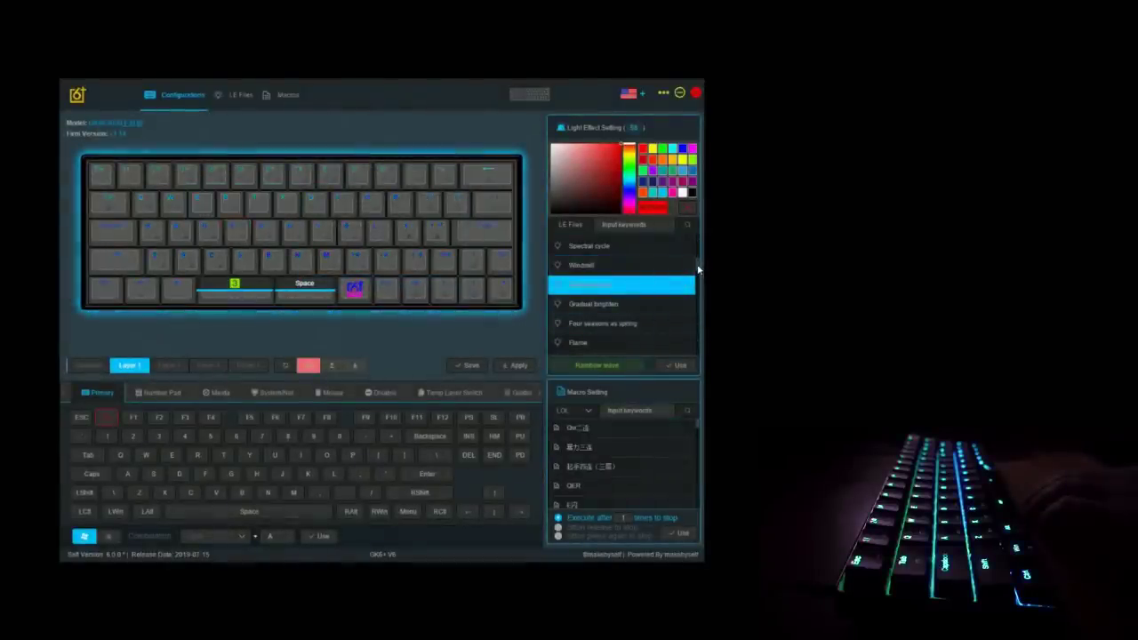
Assign the ASMR light effect to the Driver 1 layer.
drag(699, 272, 695, 335)
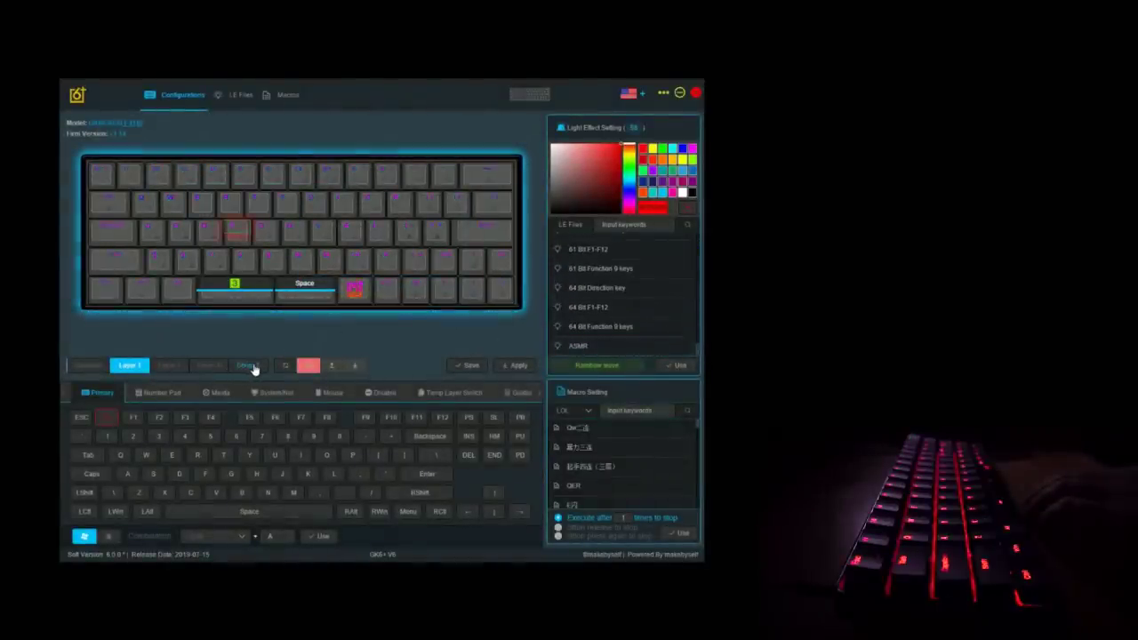
click(254, 367)
drag(702, 255, 679, 356)
click(676, 348)
click(680, 365)
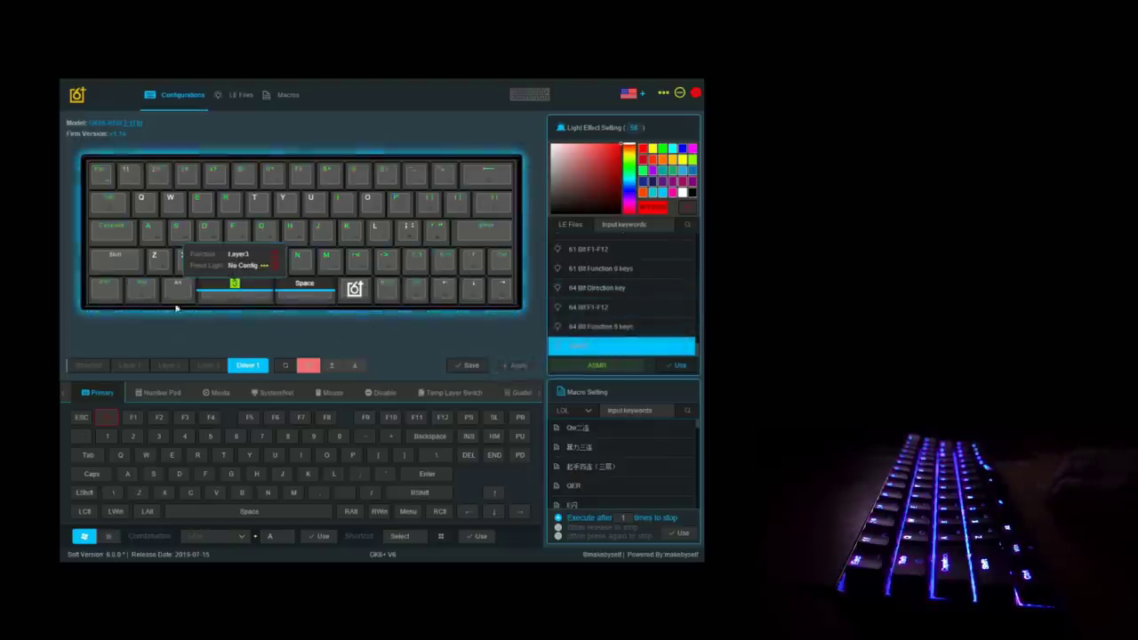
Compare the key assignments and light effects of Layer 1, Layer 2, Layer 3 and Driver 1.
click(133, 367)
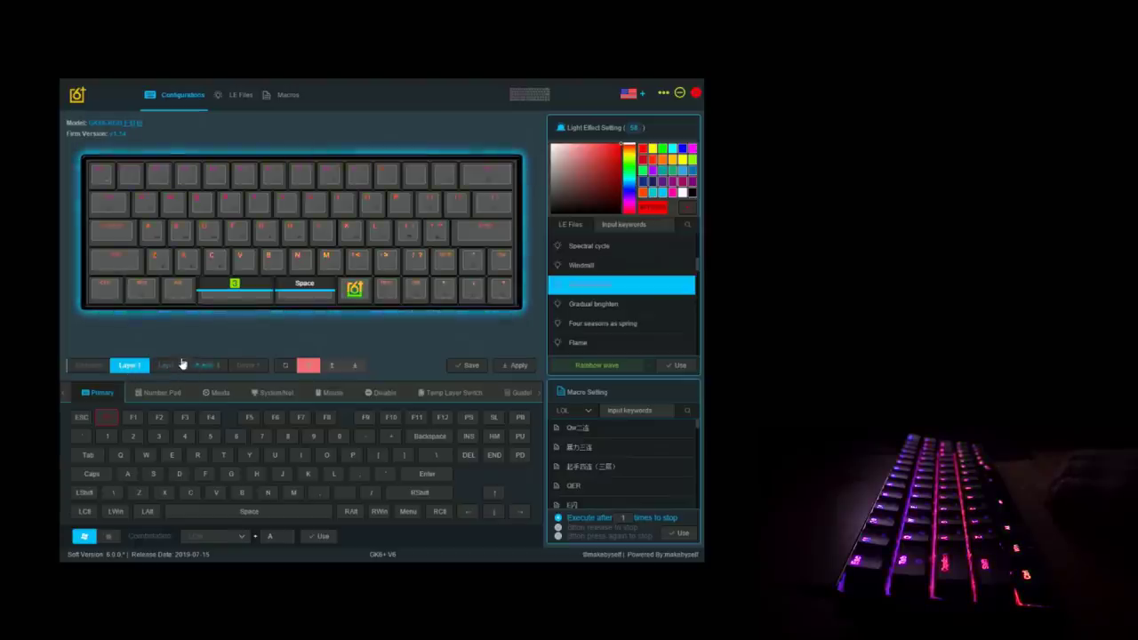
click(212, 365)
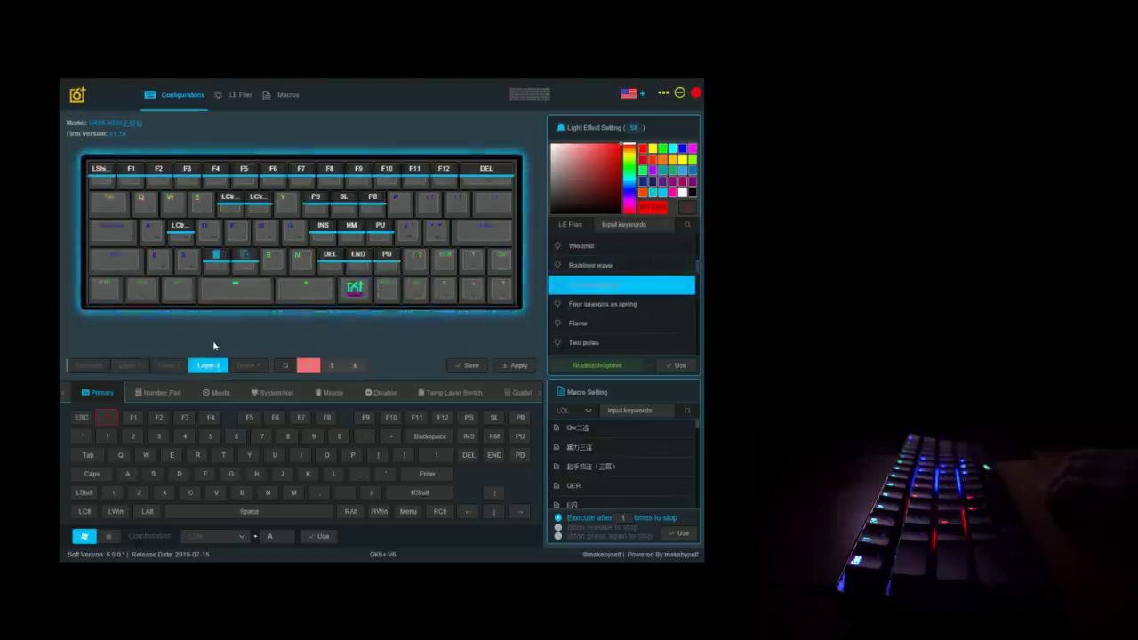
click(127, 368)
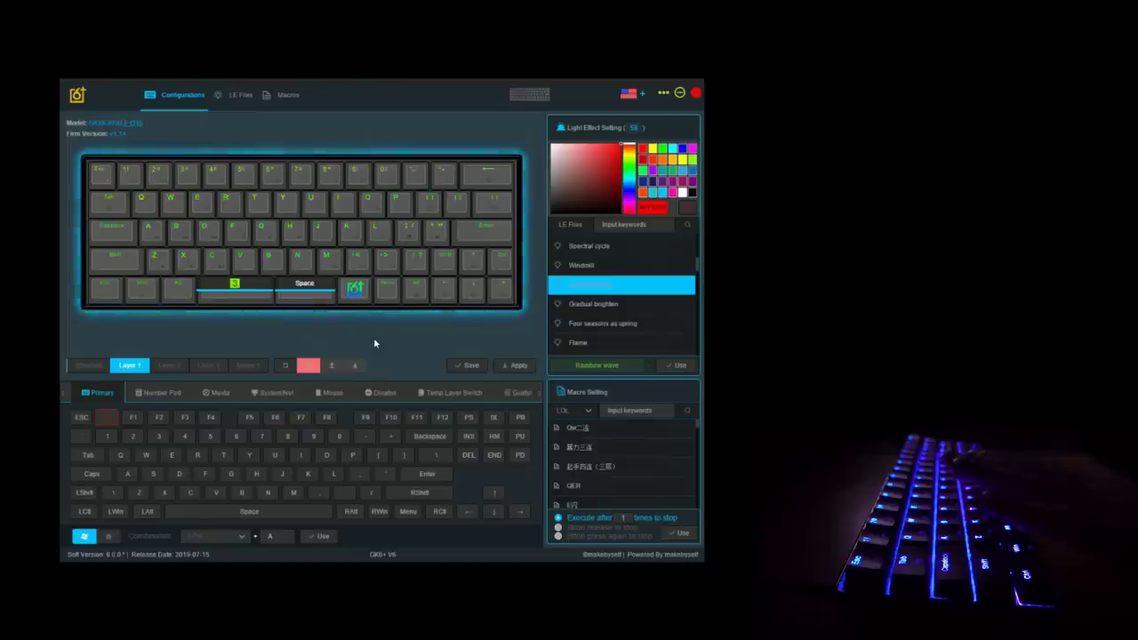
click(171, 366)
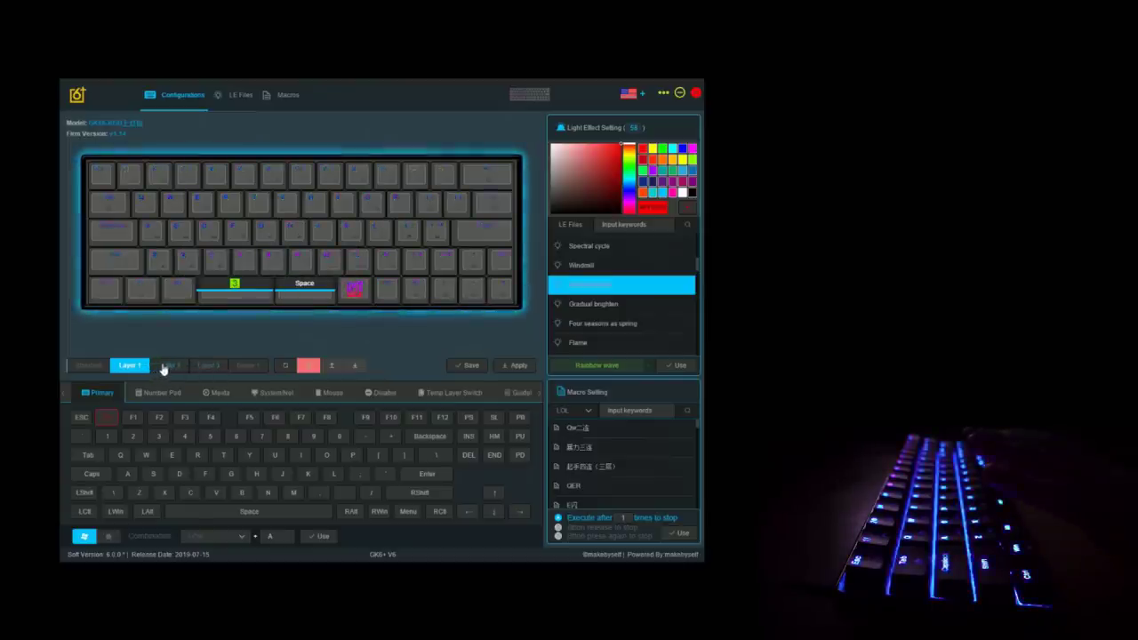
click(208, 367)
click(128, 367)
click(171, 366)
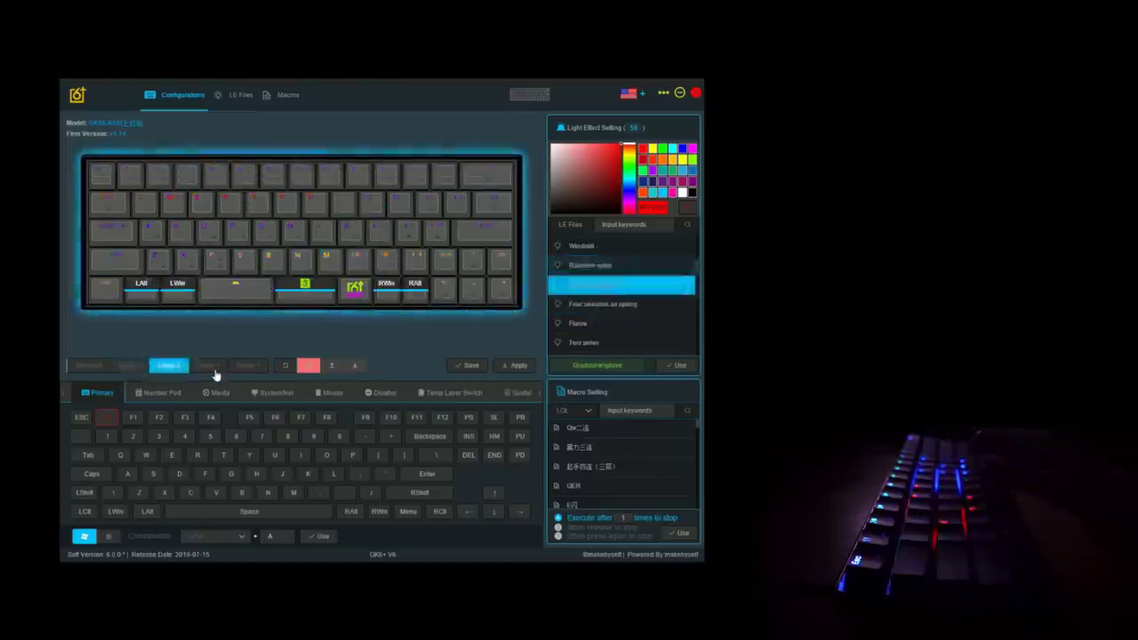
click(208, 366)
click(248, 365)
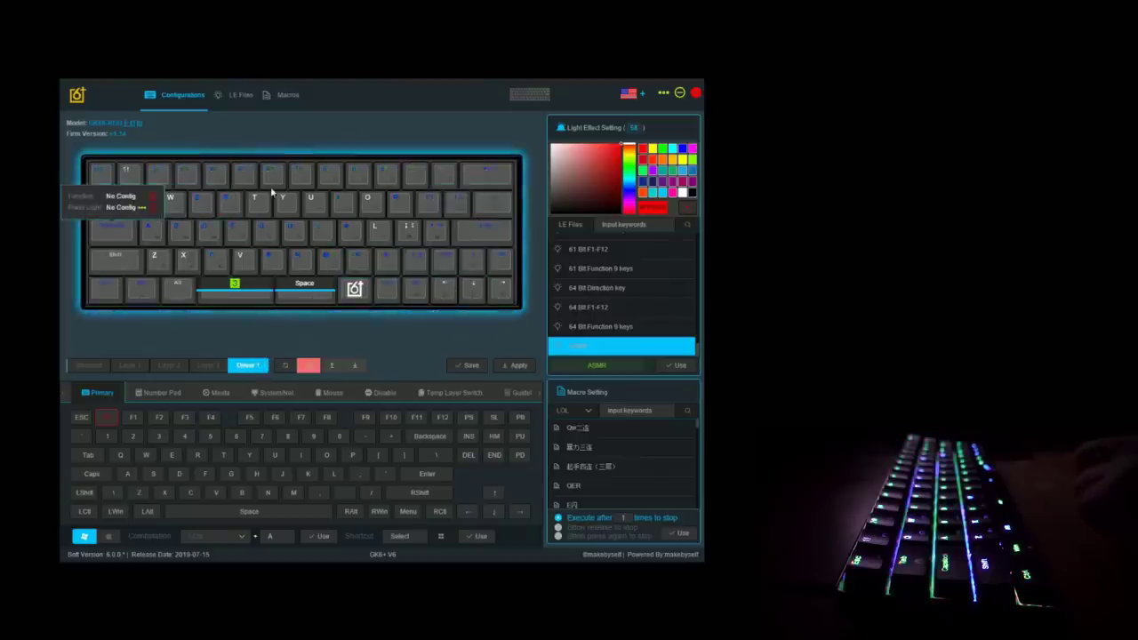
Apply the configuration to the keyboard from Layer 1.
click(130, 365)
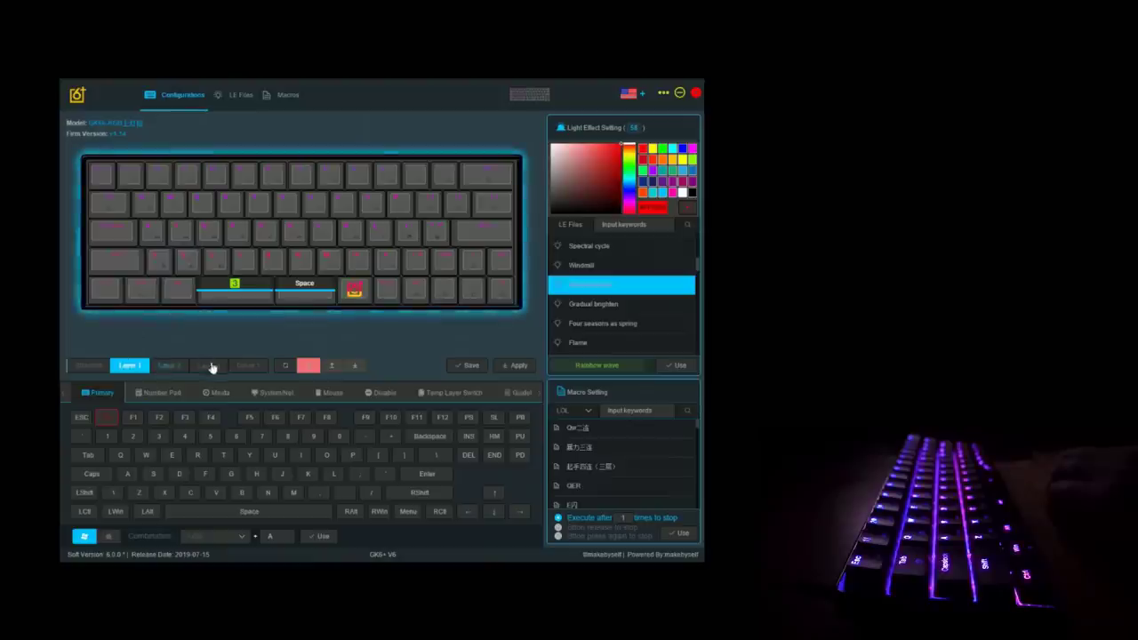
click(512, 367)
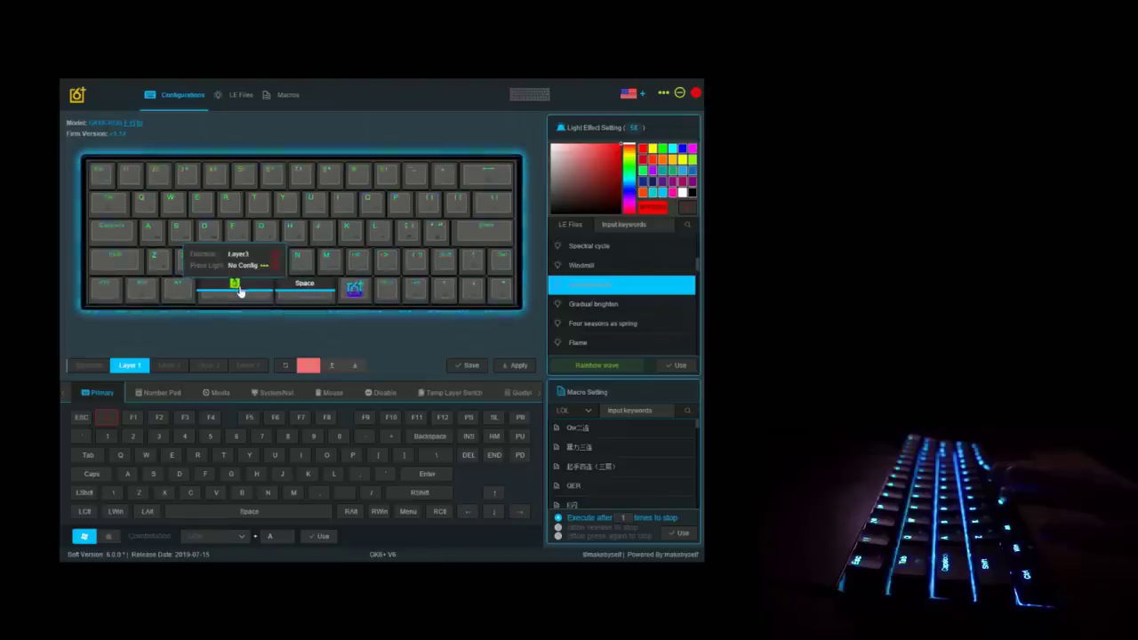
Examine the remapped keys on Layer 3 and Layer 2, ending on Layer 1.
click(206, 367)
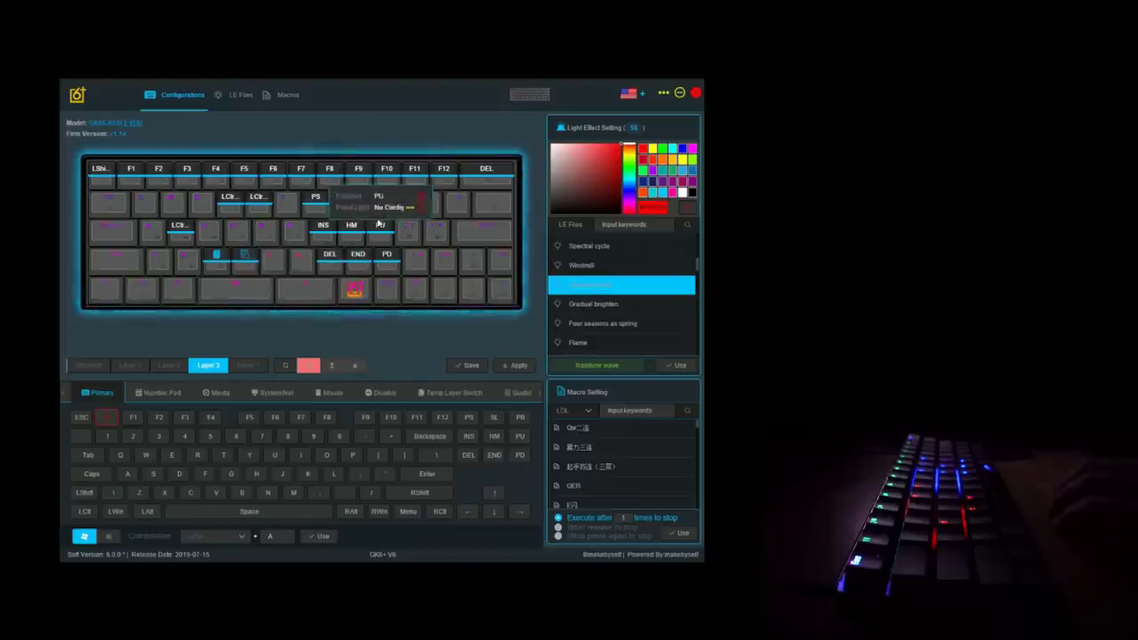
click(130, 365)
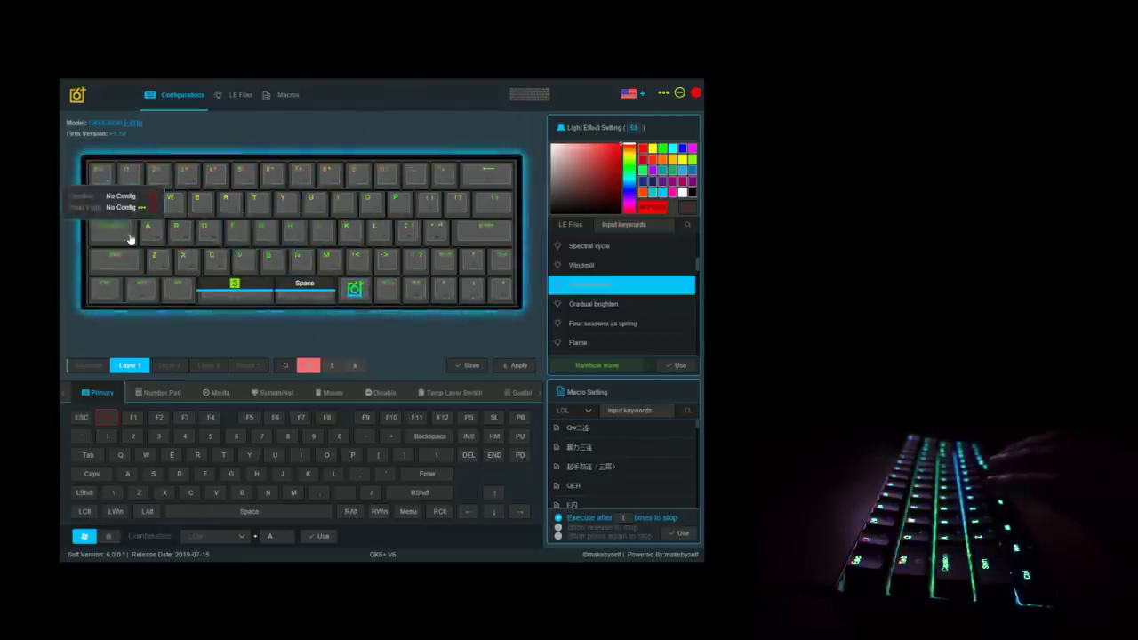
click(171, 366)
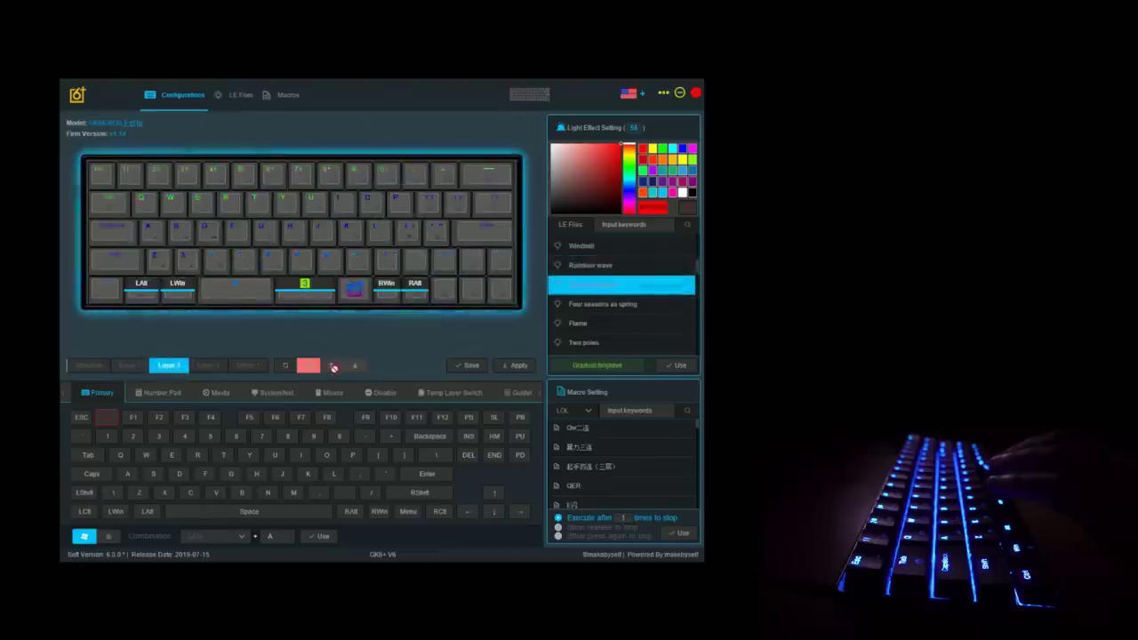
click(134, 367)
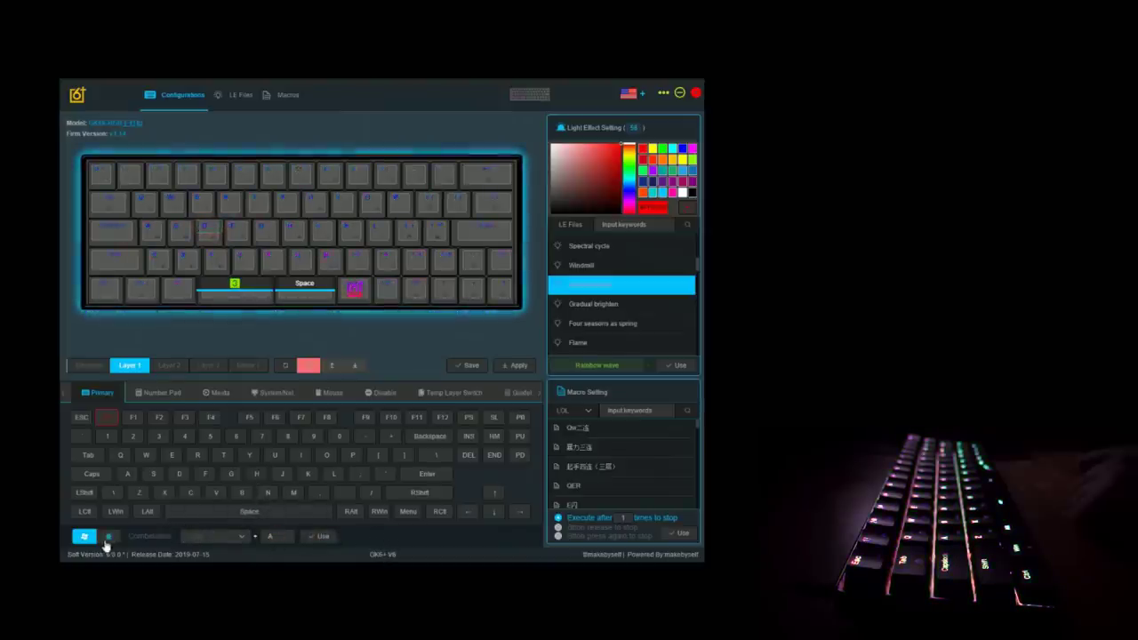
Try to assign the LCtrl + A key combination to the D key on Layer 1 and save it.
click(210, 539)
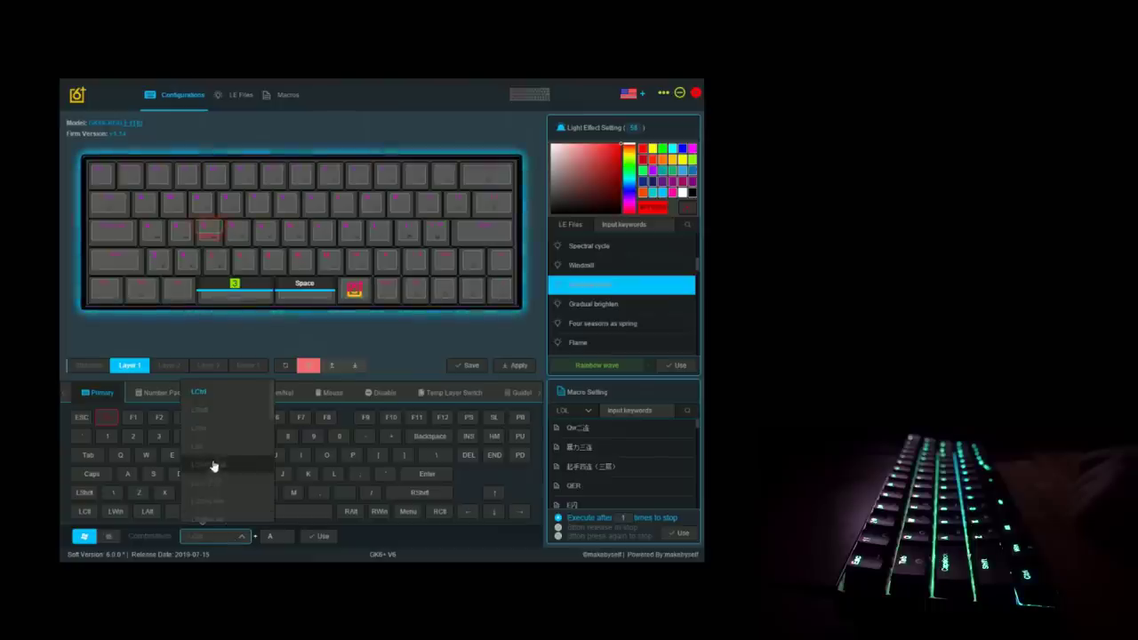
scroll(236, 493, down, 2)
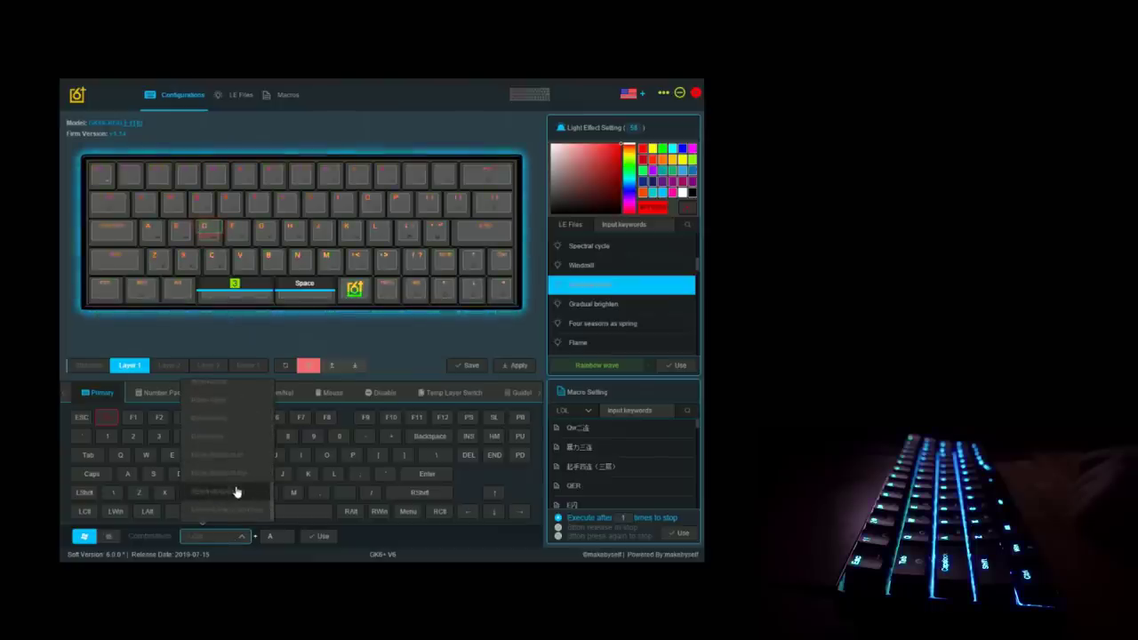
scroll(238, 493, up, 3)
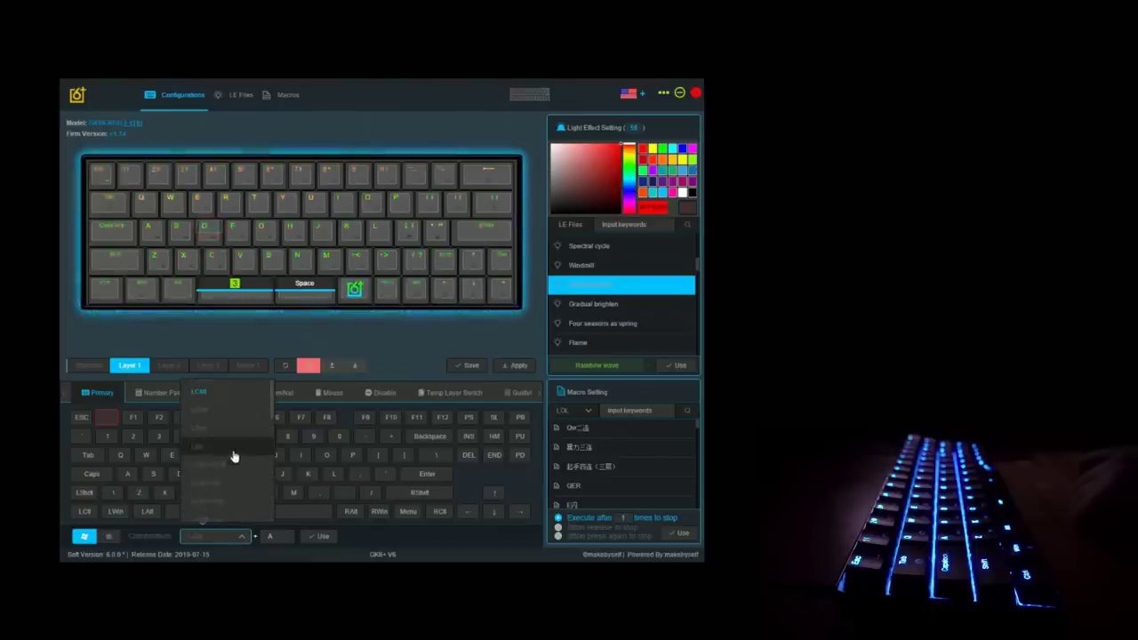
click(241, 537)
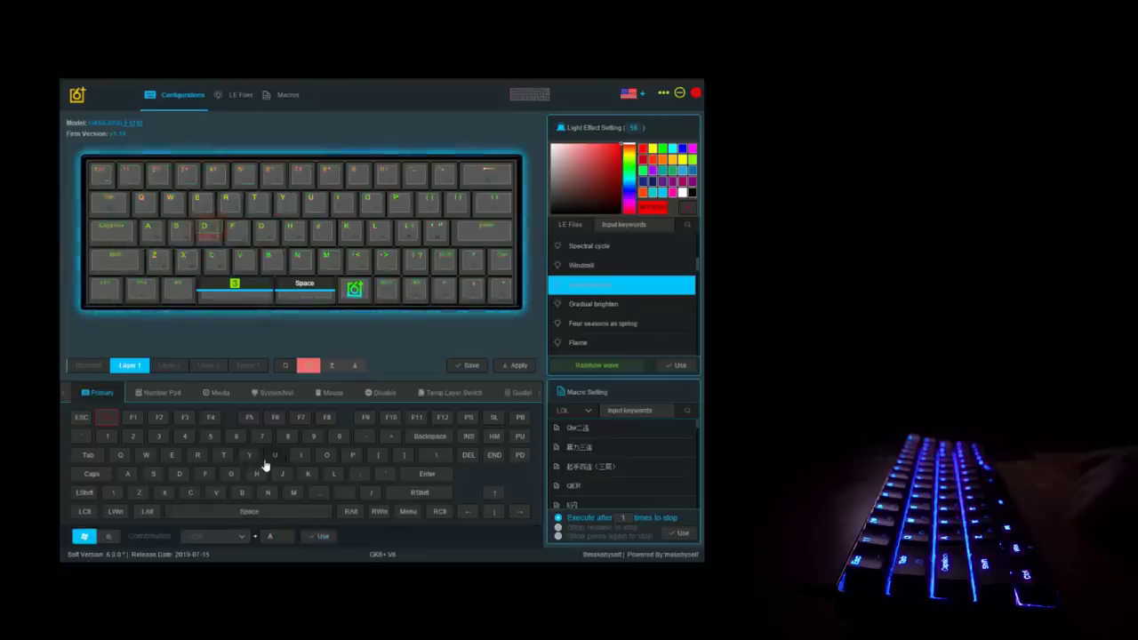
click(221, 536)
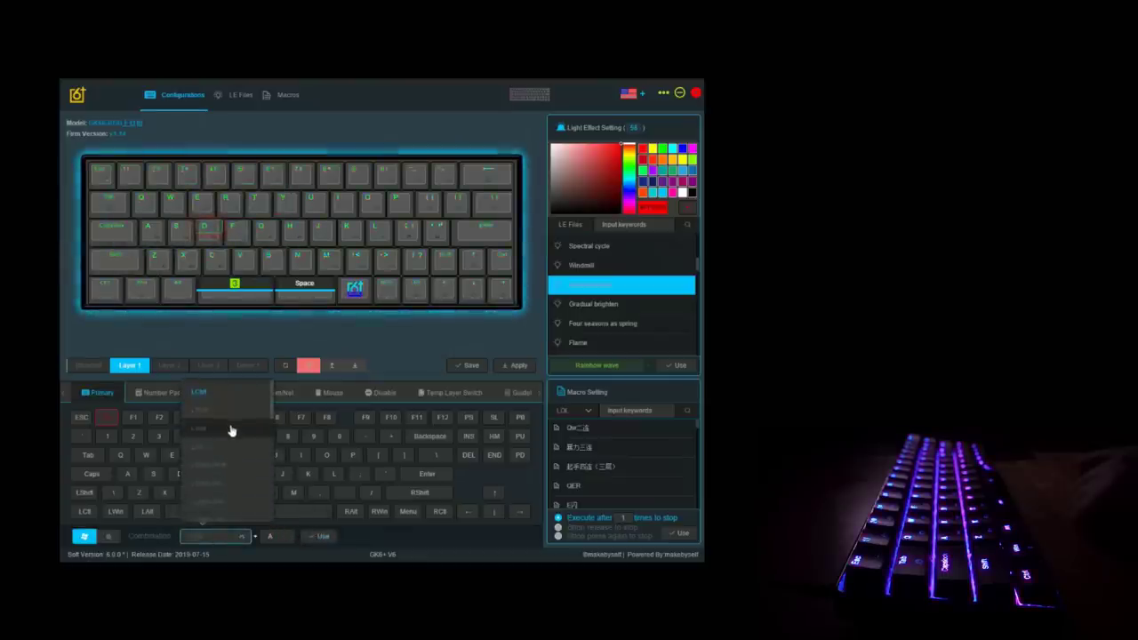
scroll(231, 444, down, 4)
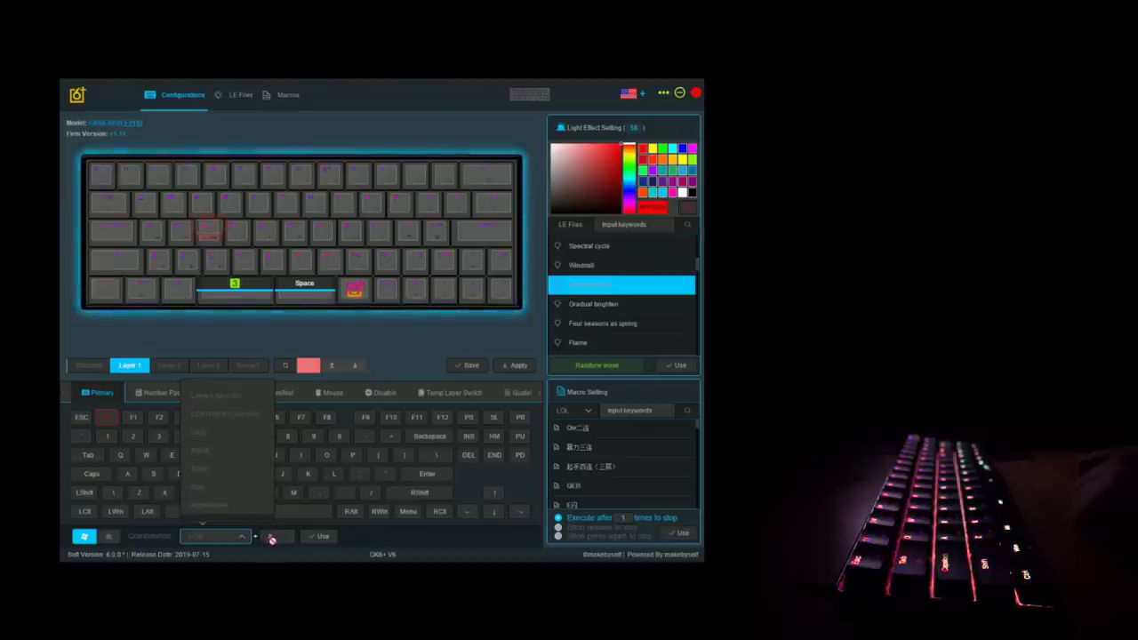
click(321, 538)
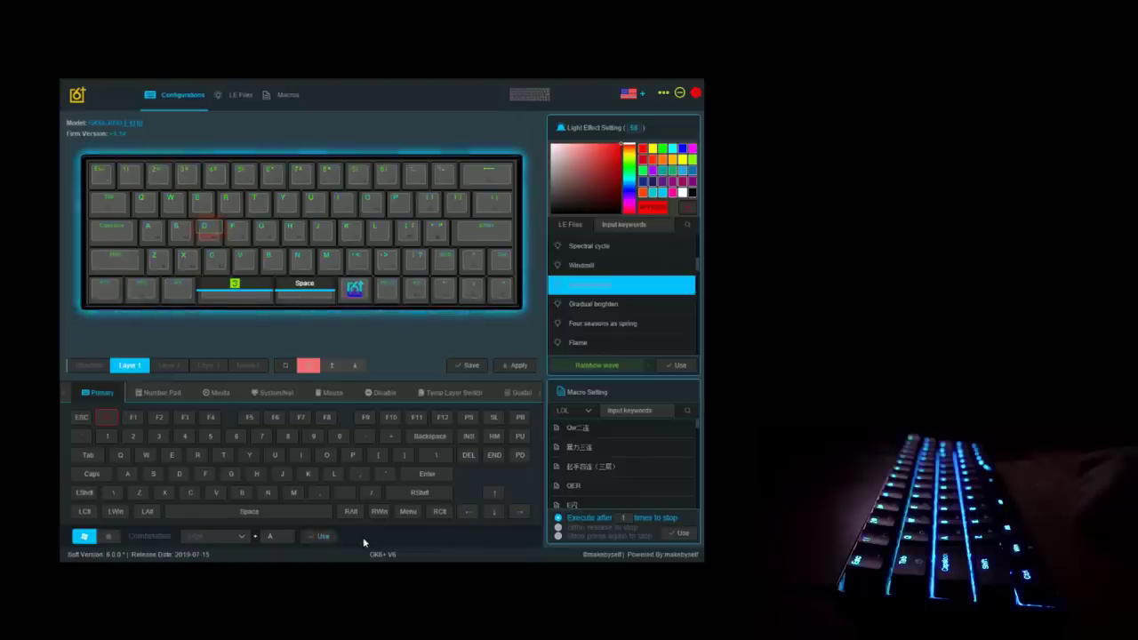
click(317, 542)
click(467, 365)
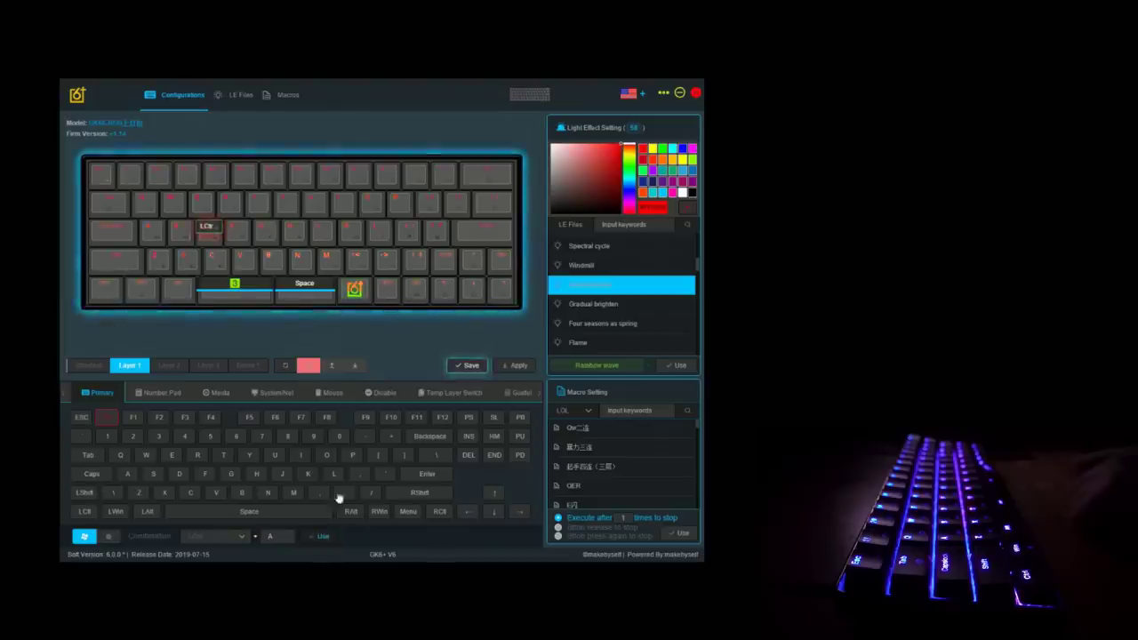
Compare the key assignment options offered for Driver 1 with those offered for Layer 1, ending on Layer 1.
click(263, 368)
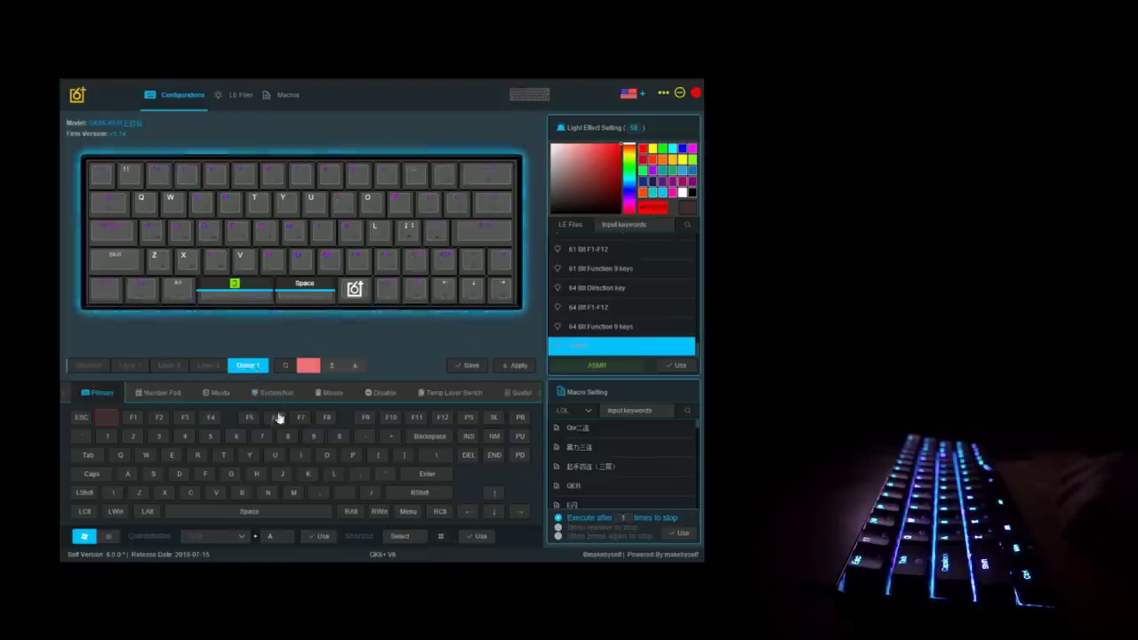
click(130, 367)
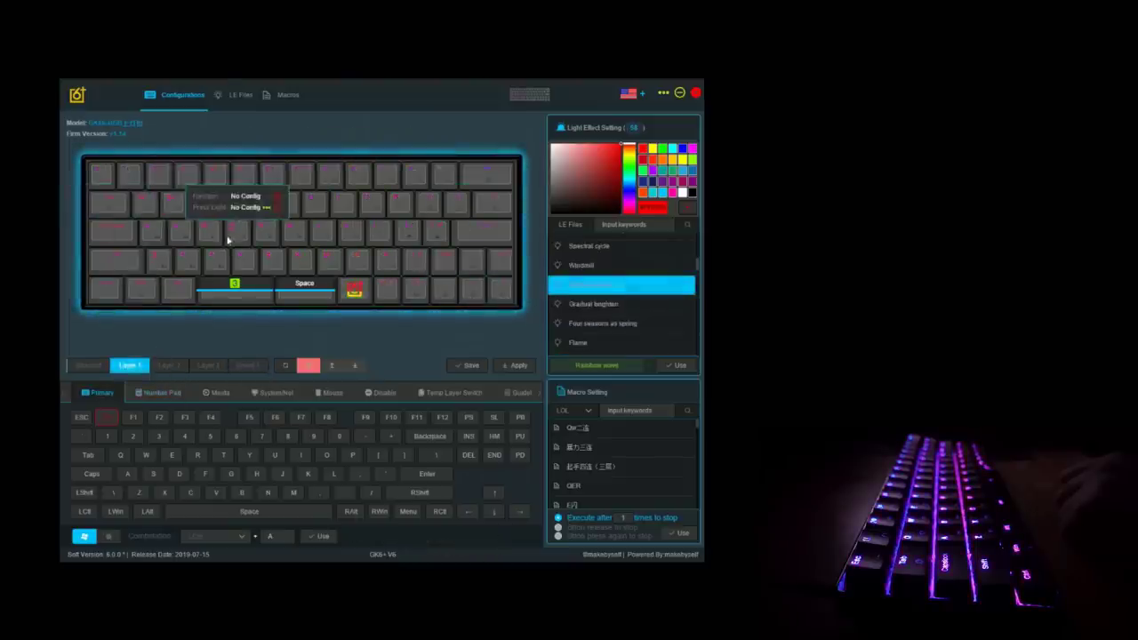
click(247, 366)
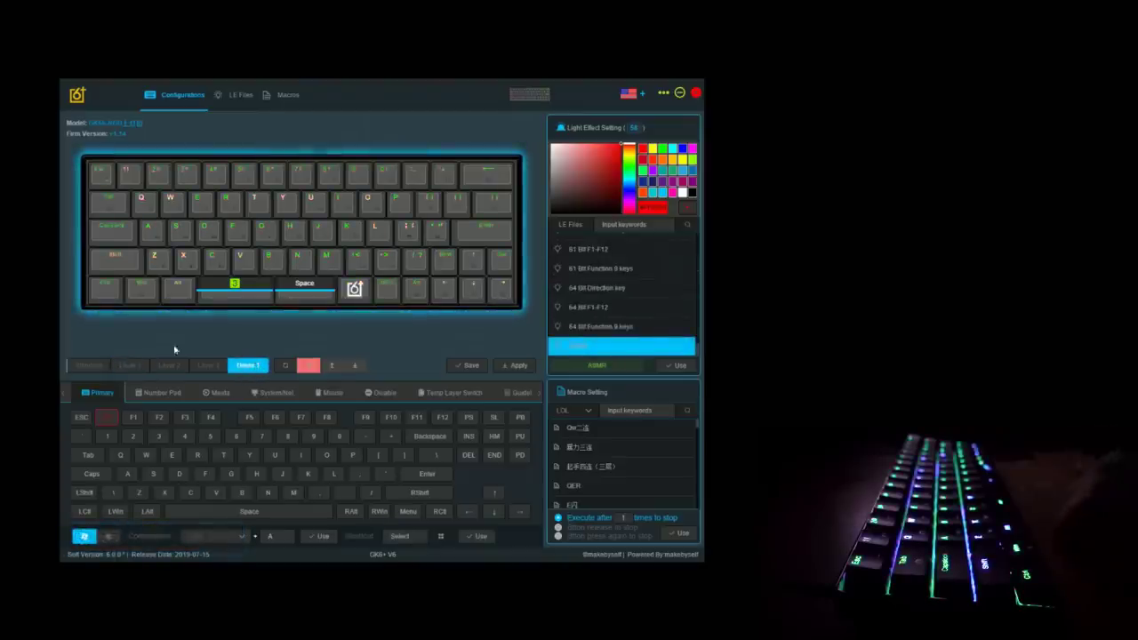
click(131, 366)
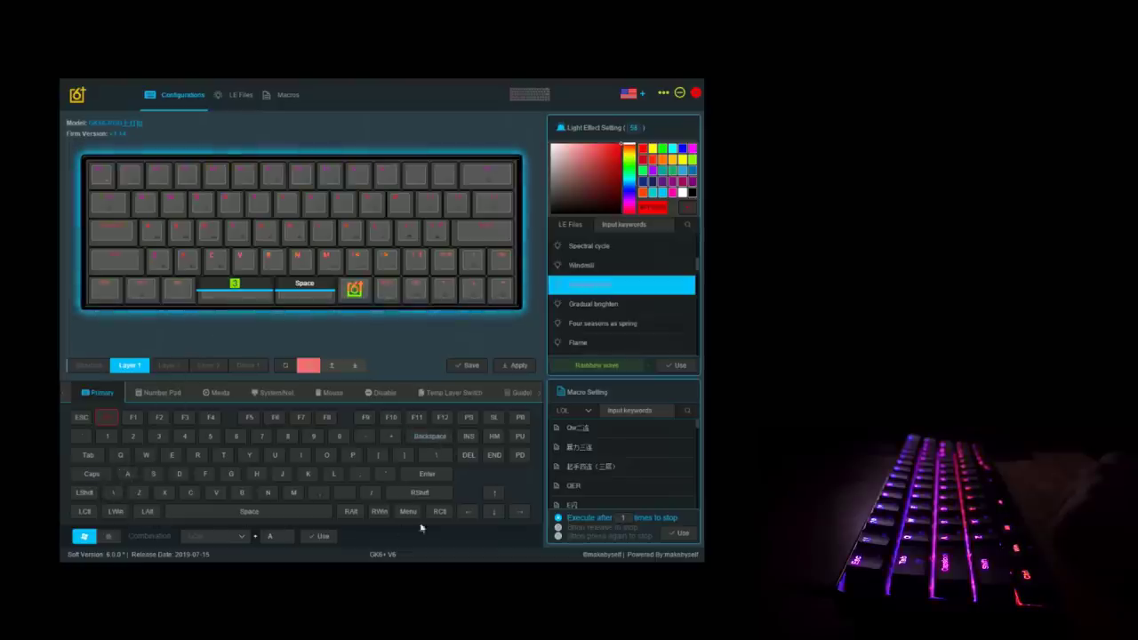
Review the assignable functions for number pad, media, system and network, mouse, disabling and temporary layer switching.
click(164, 393)
click(216, 393)
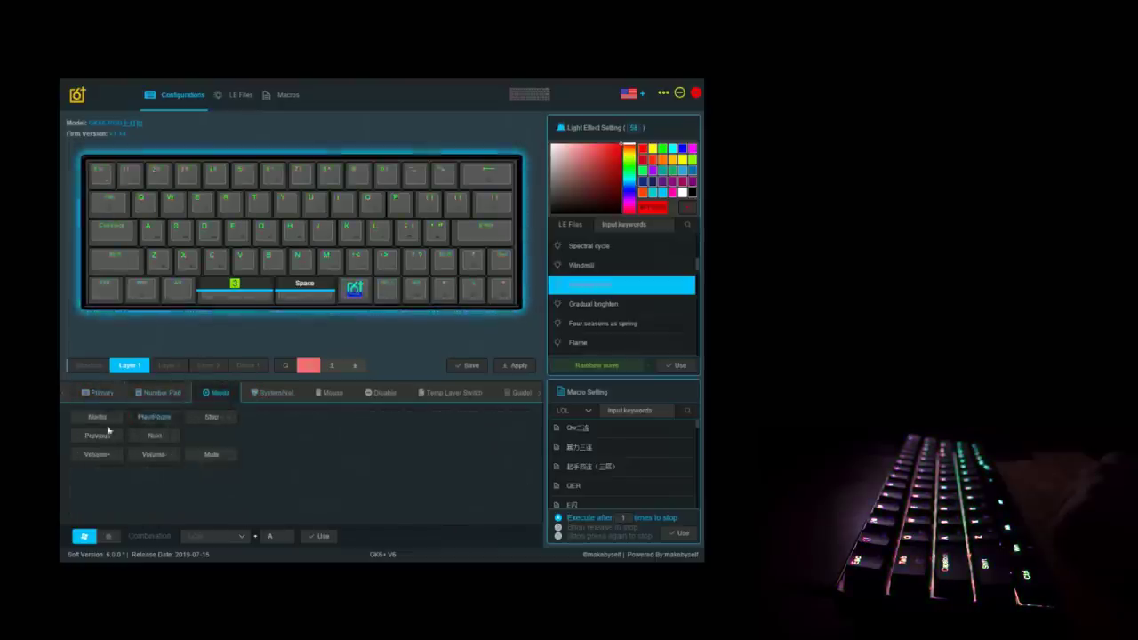
click(275, 393)
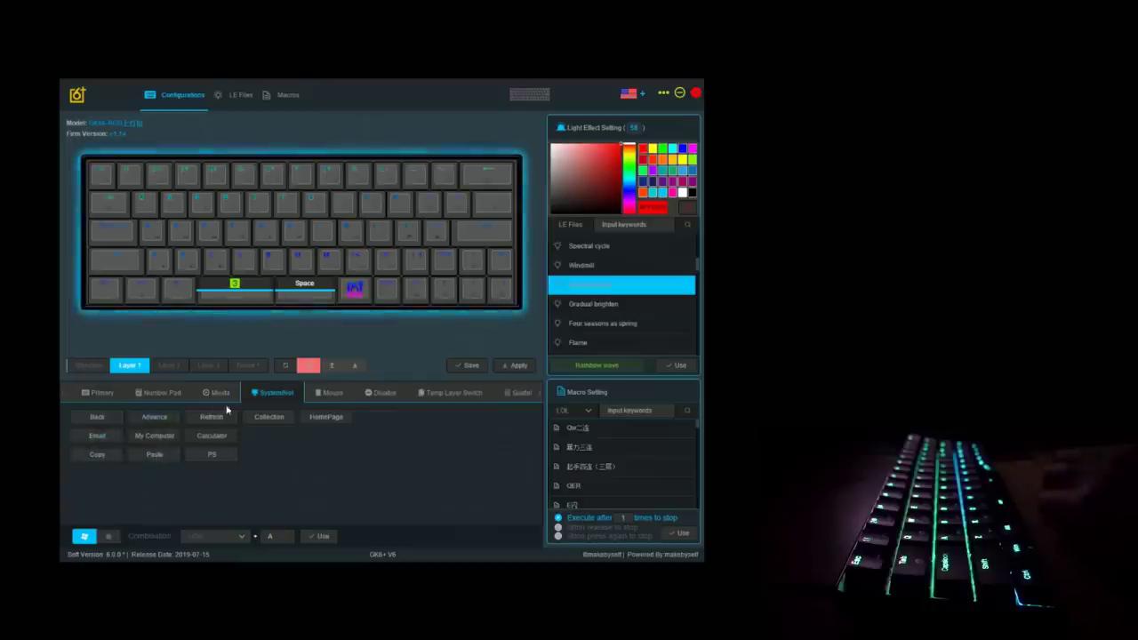
click(330, 393)
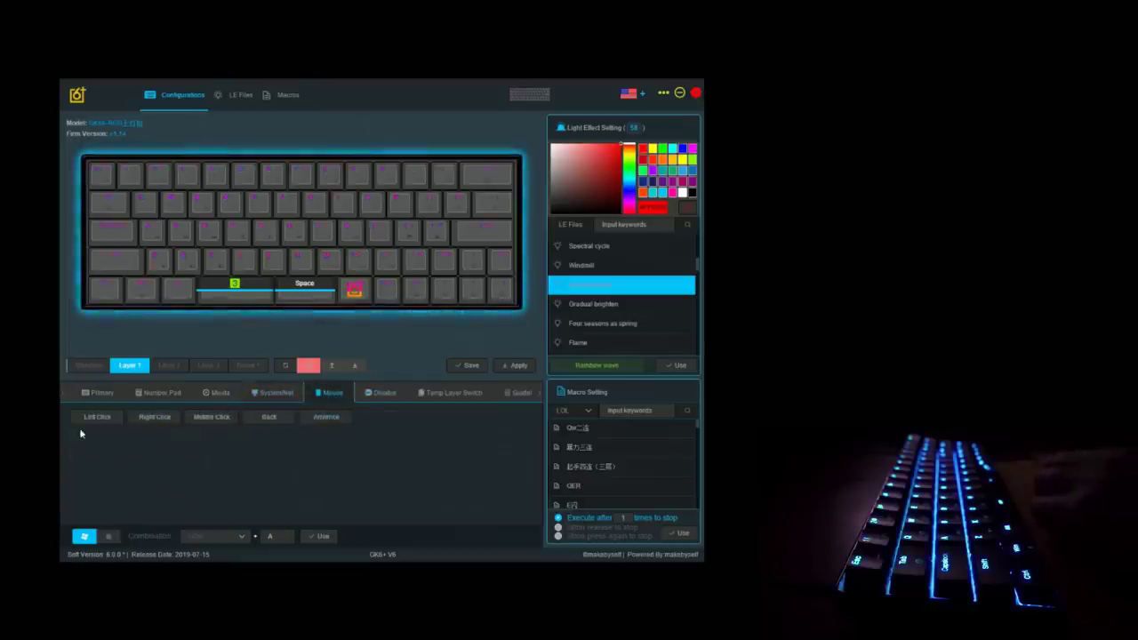
click(384, 393)
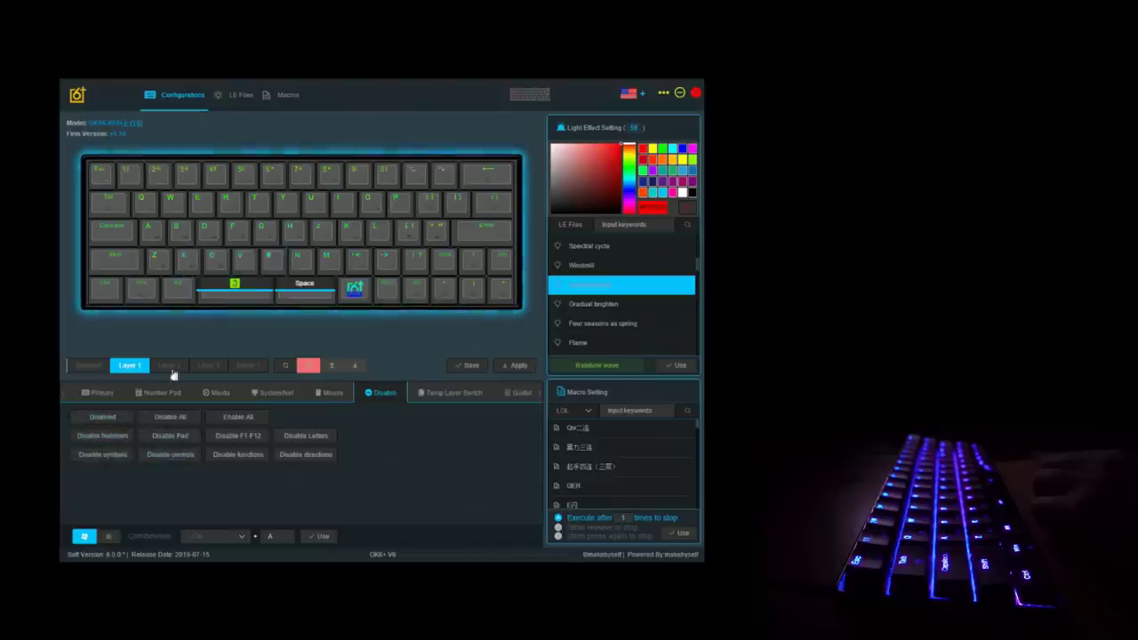
click(445, 392)
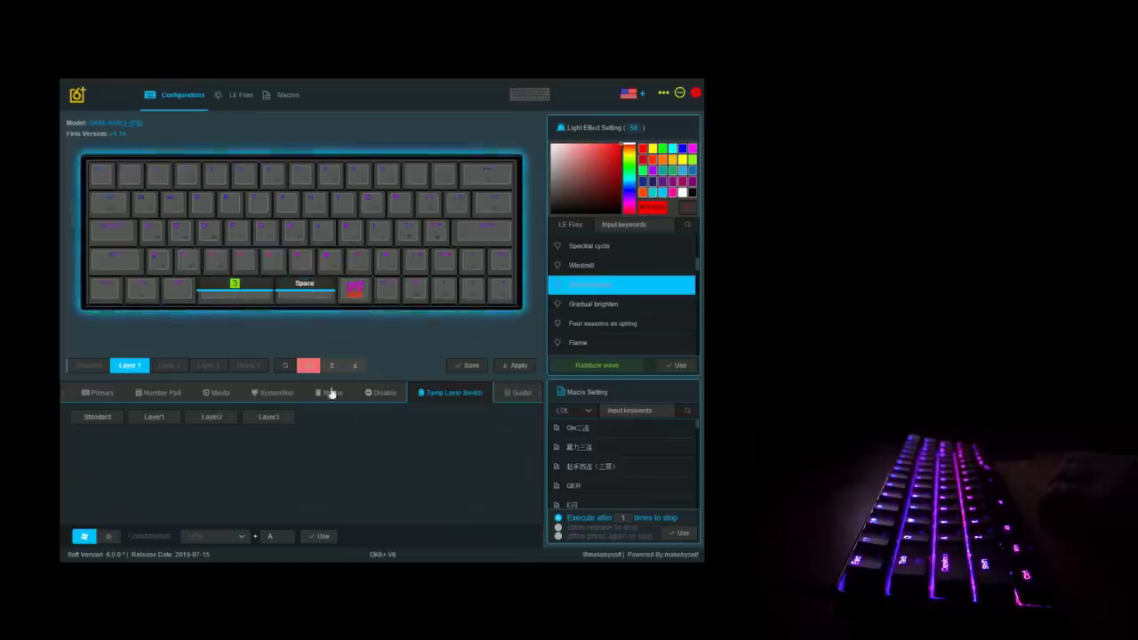
Read the guidelines for layer switching, light effect operation and configuration operation, ending on the primary key set.
click(512, 393)
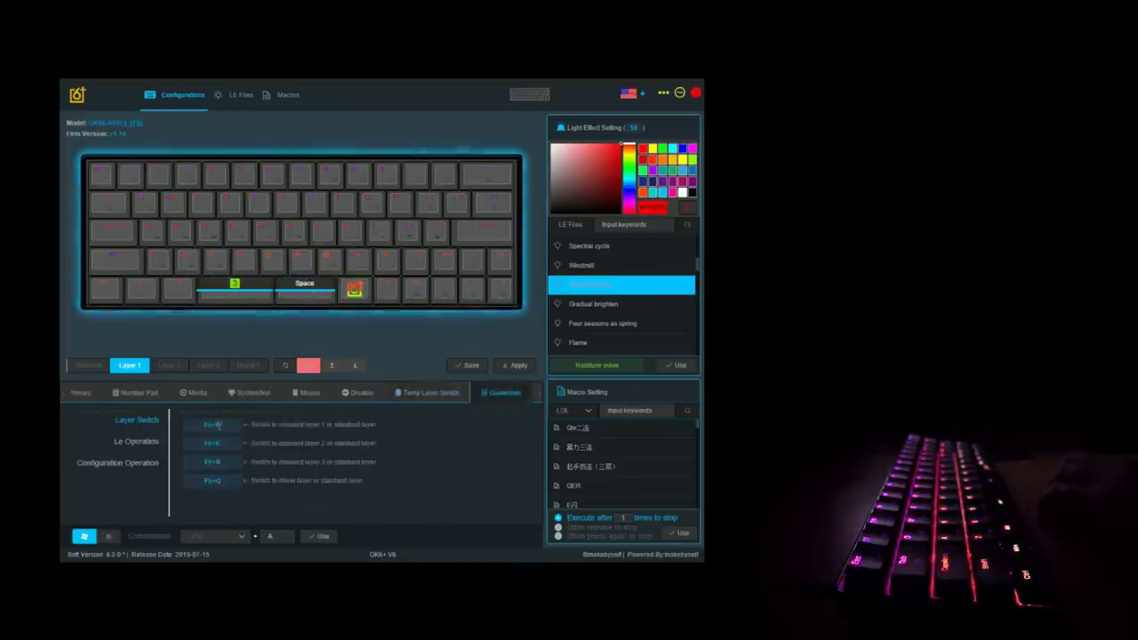
click(138, 441)
click(132, 461)
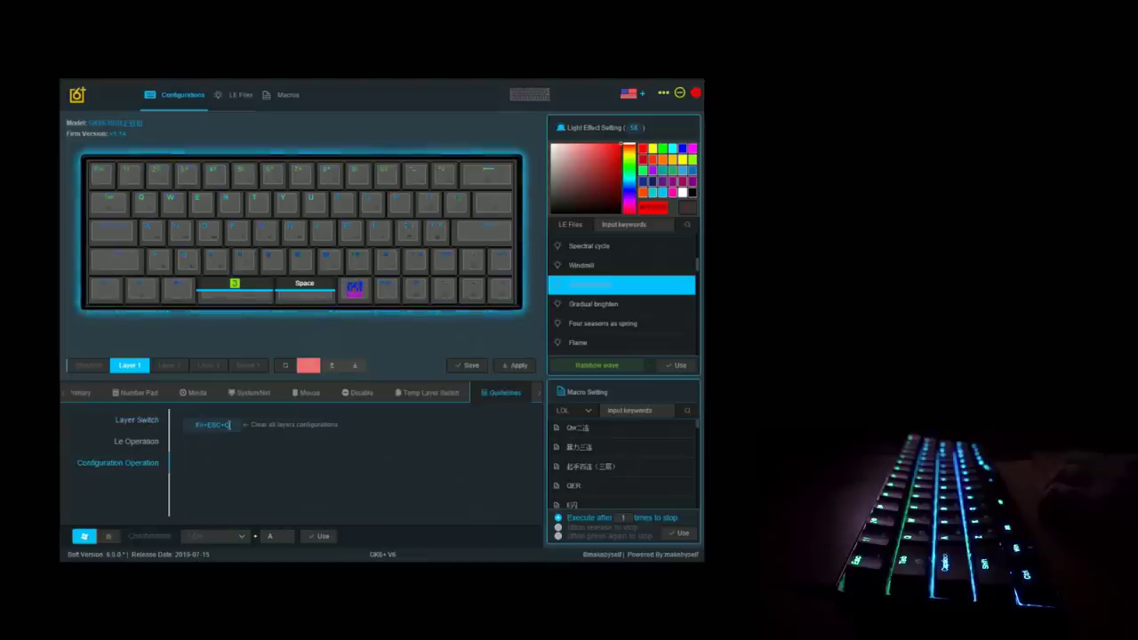
click(138, 419)
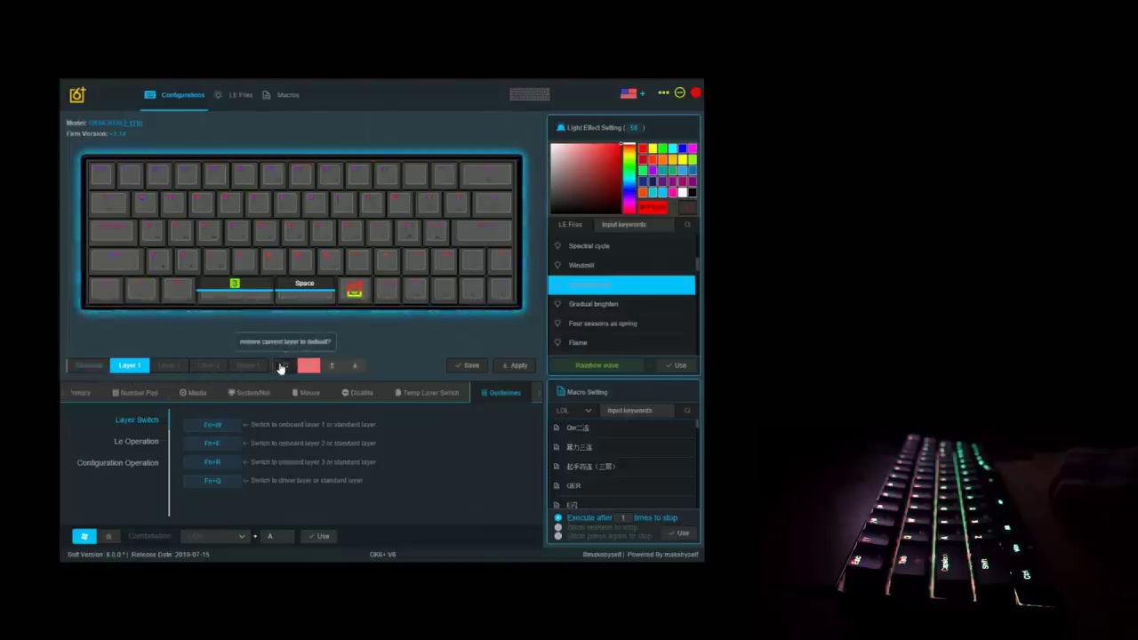
click(142, 443)
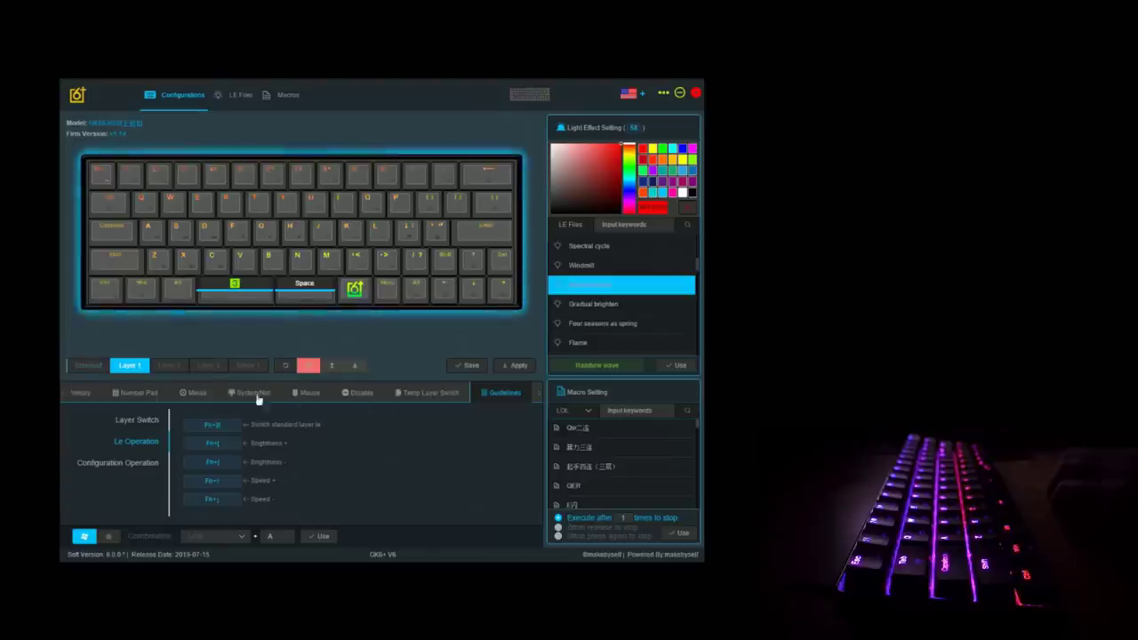
click(82, 392)
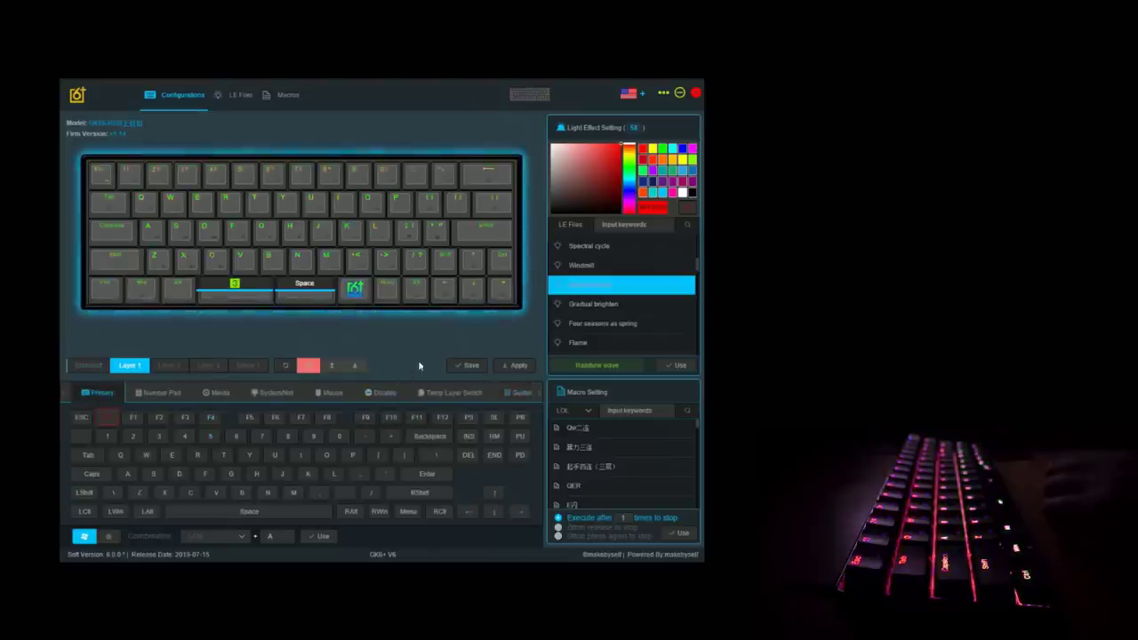
Check the key configuration pop-ups on Layer 1 and browse the preset macros of several games, ending on LOL.
mouse_move(114, 216)
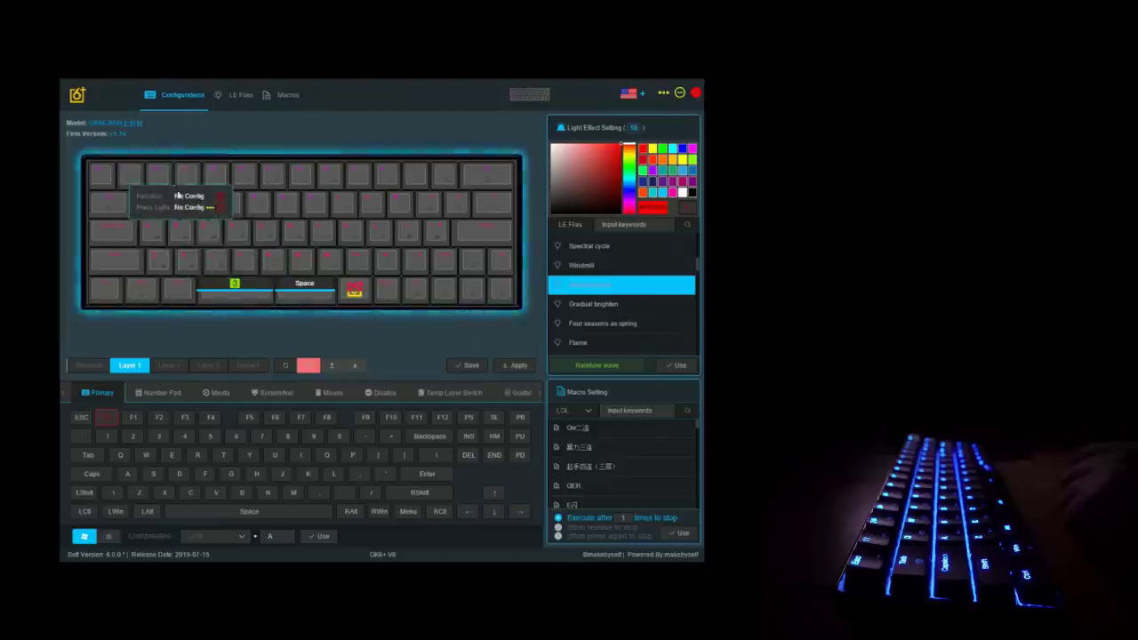
mouse_move(273, 287)
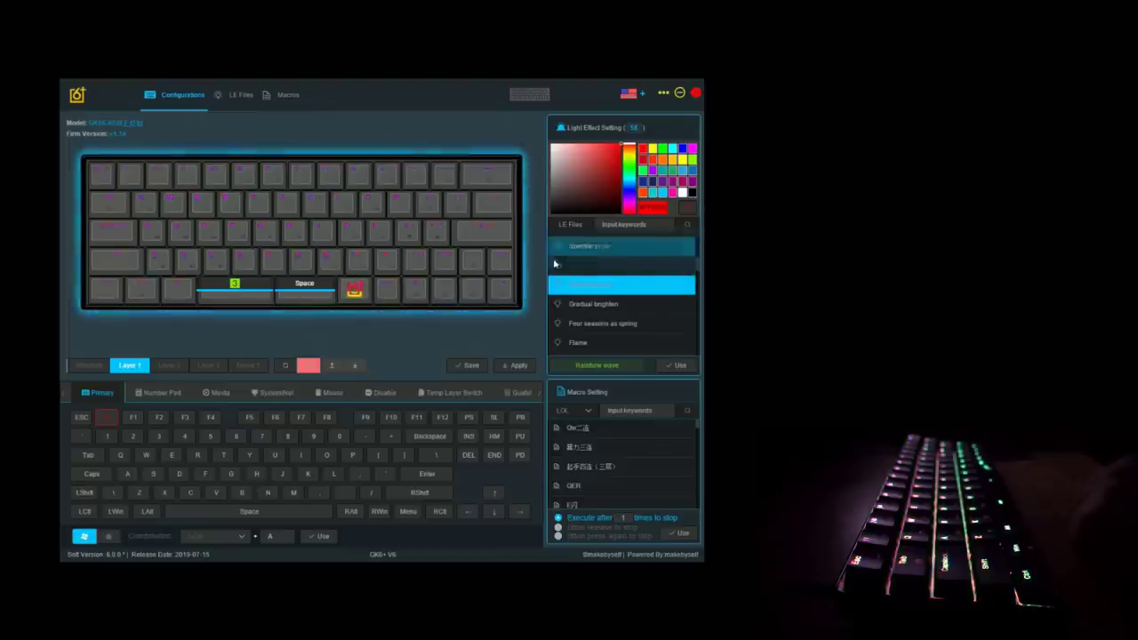
scroll(596, 467, down, 5)
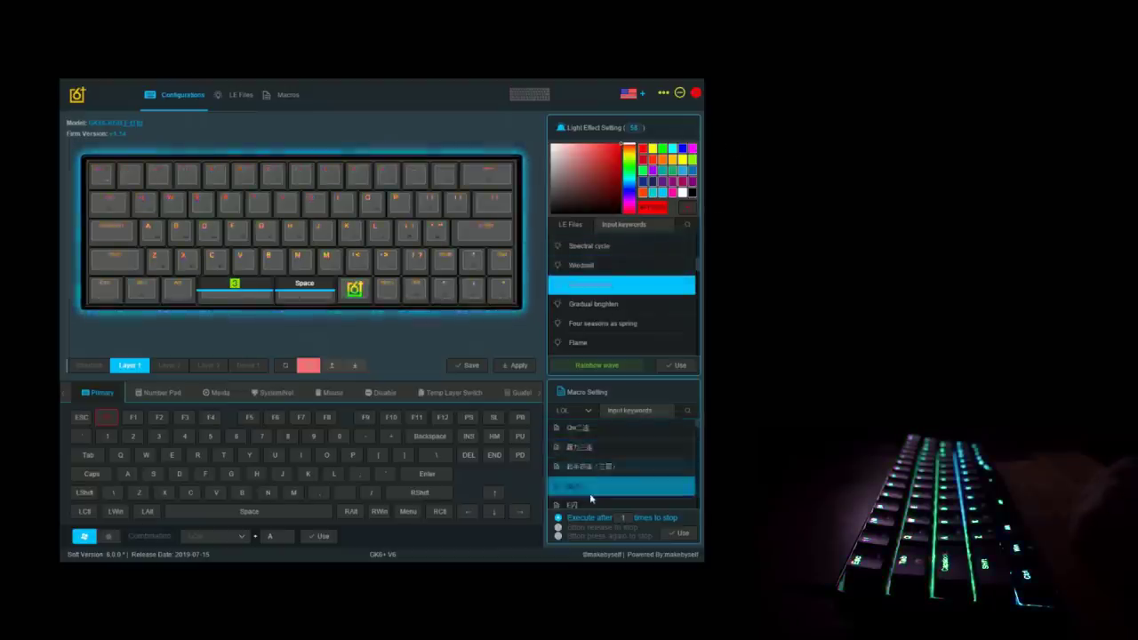
scroll(614, 480, up, 2)
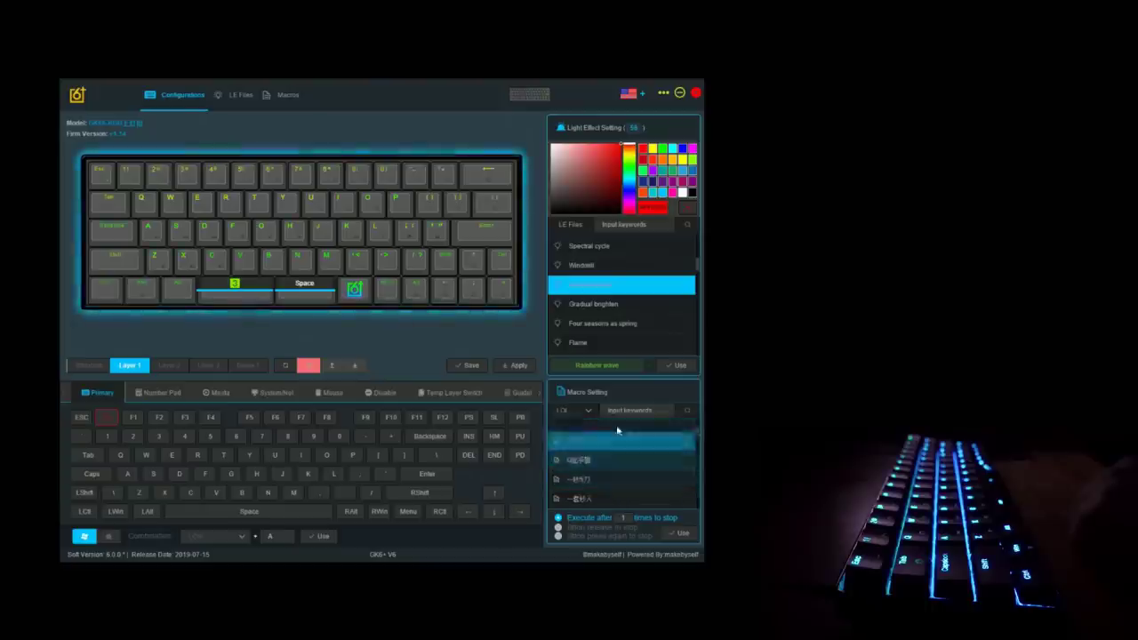
click(590, 412)
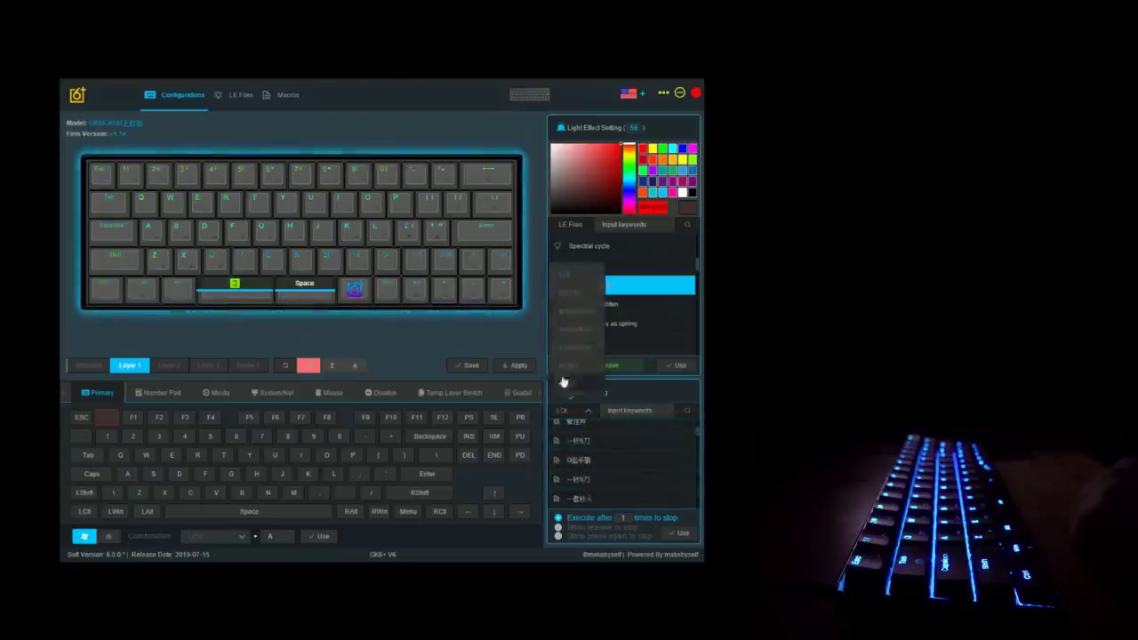
click(570, 293)
click(574, 411)
click(578, 320)
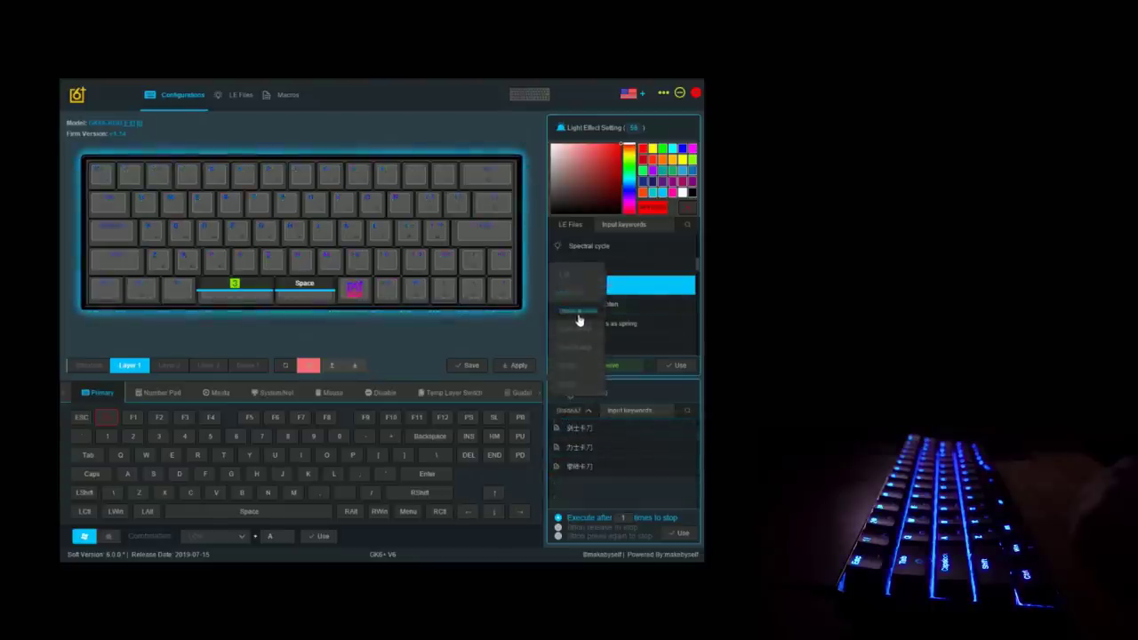
click(574, 410)
click(584, 287)
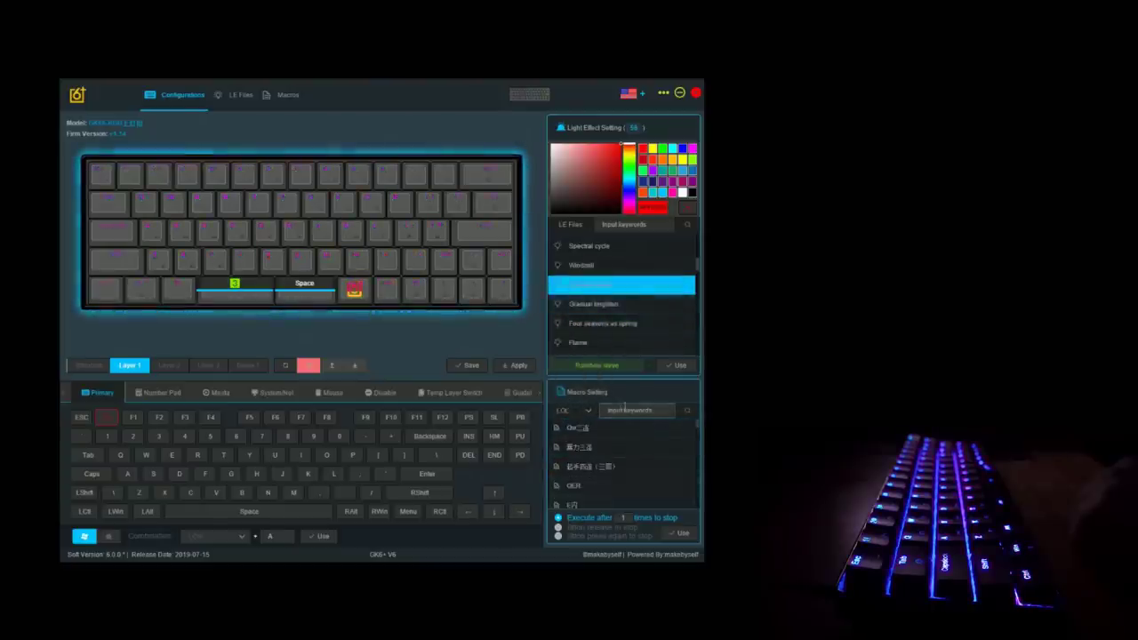
click(627, 410)
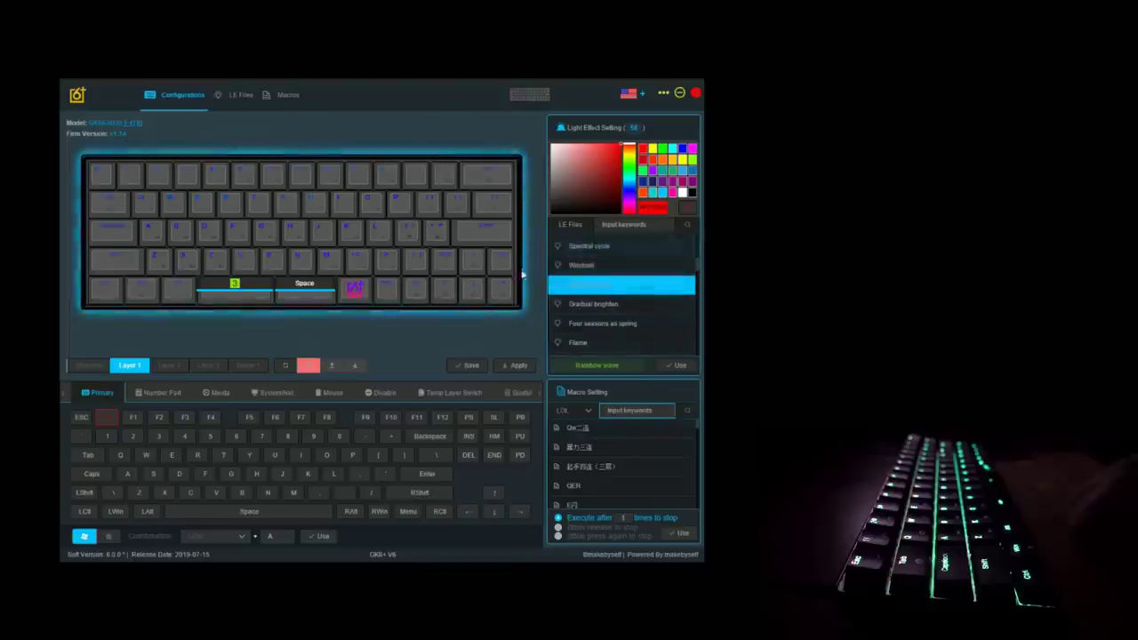
Browse the available light effects and assign Red Light to Layer 1.
scroll(655, 287, down, 3)
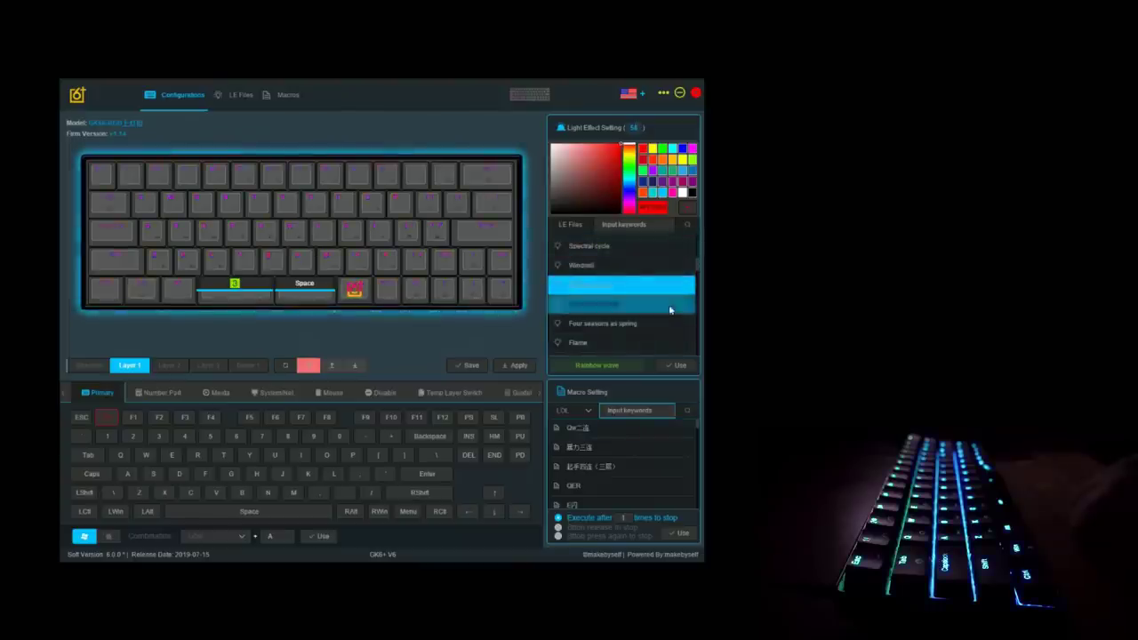
click(573, 225)
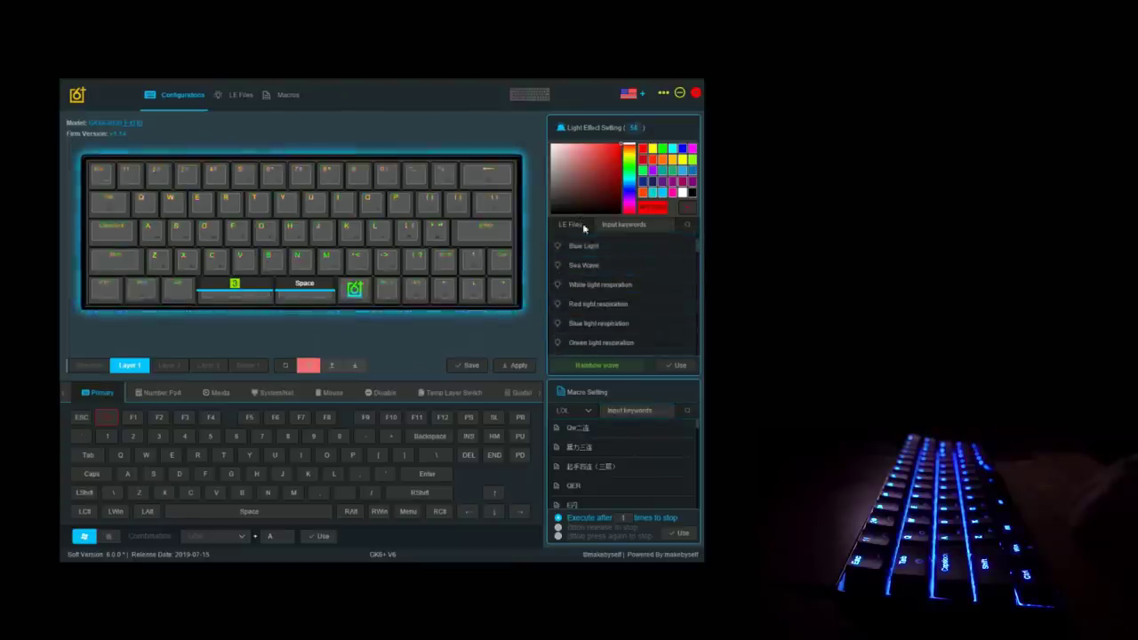
scroll(659, 285, down, 3)
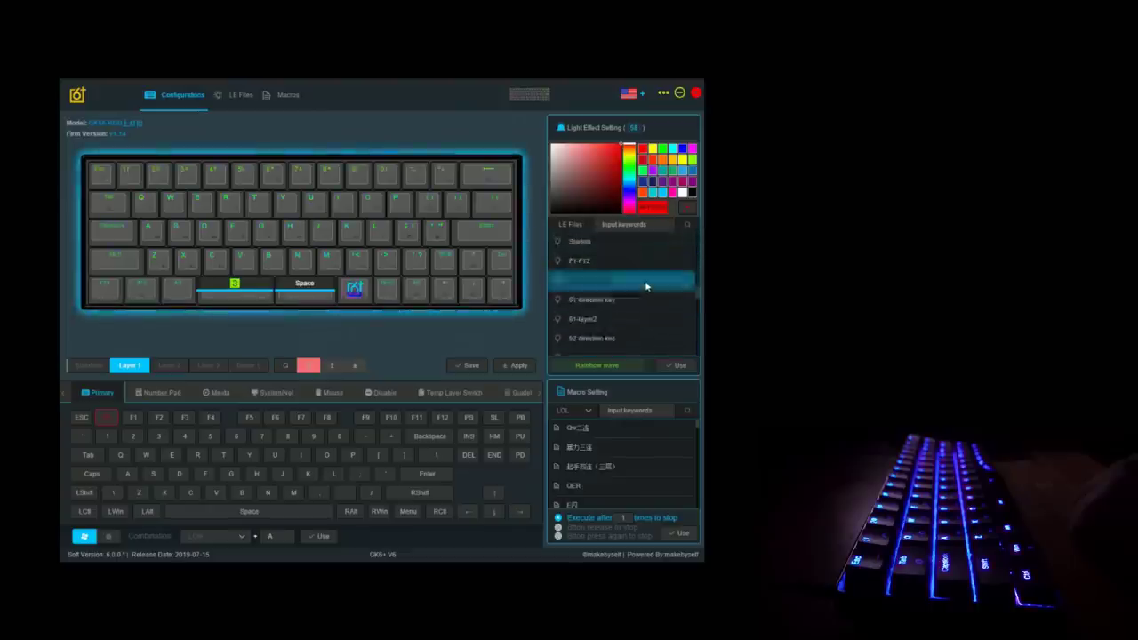
scroll(659, 286, up, 2)
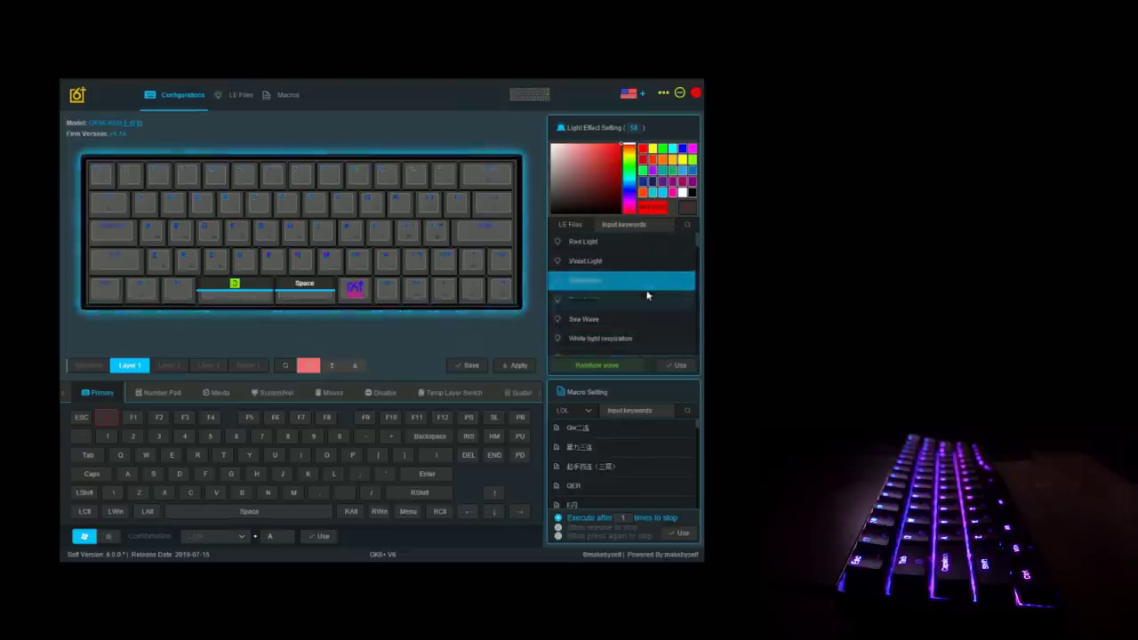
click(603, 242)
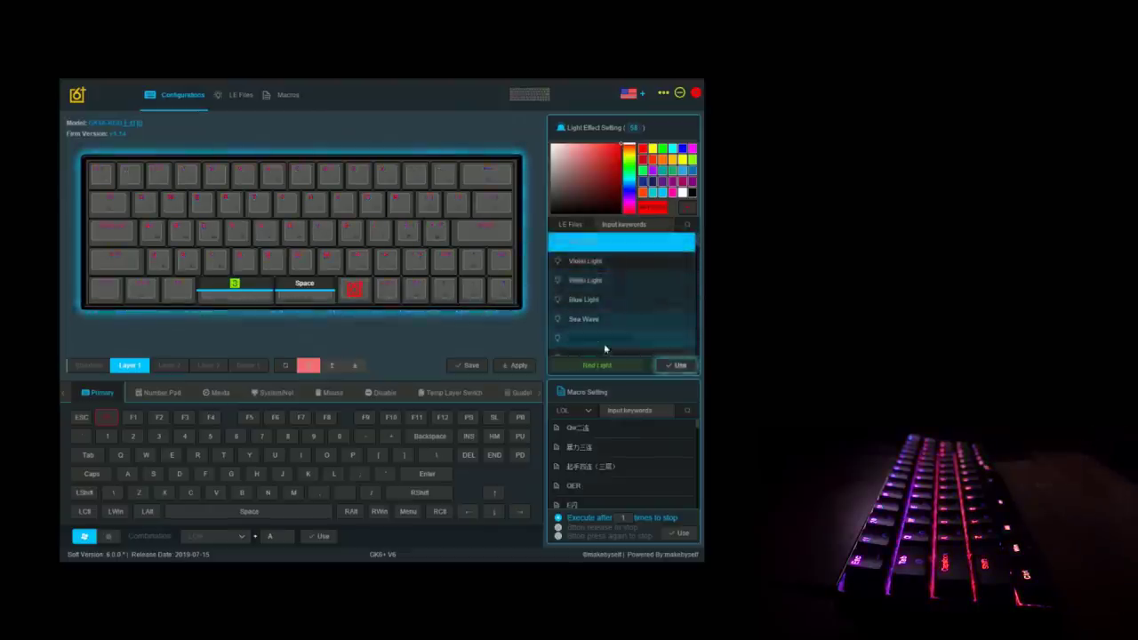
Assign the Spectral cycle light effect to Layer 1 and apply the configuration to the keyboard.
scroll(605, 284, down, 5)
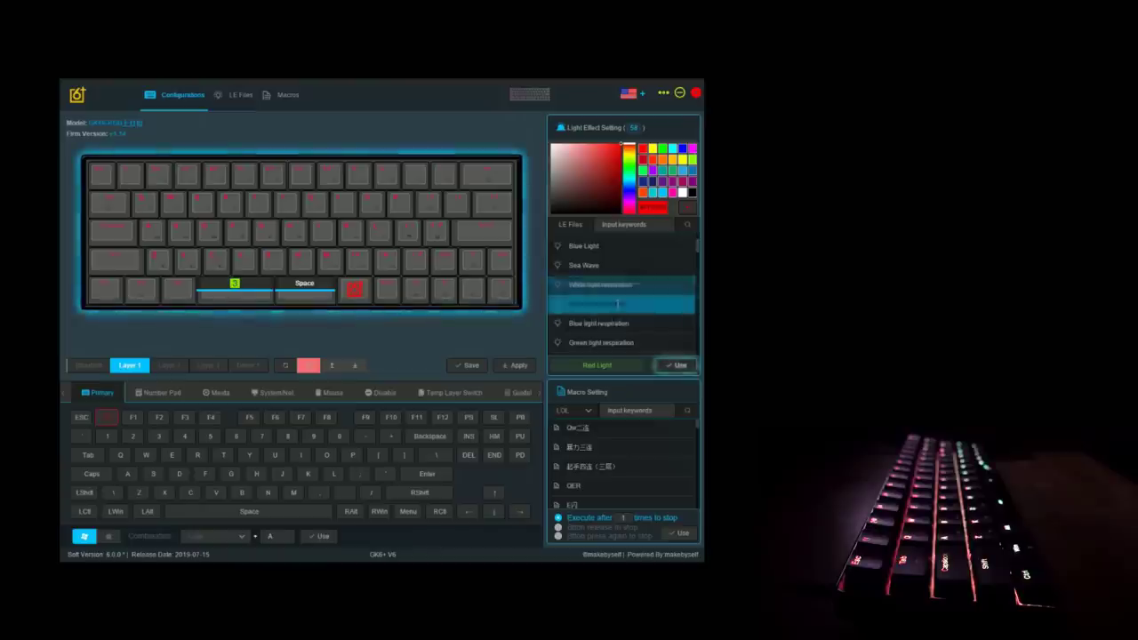
scroll(635, 308, down, 3)
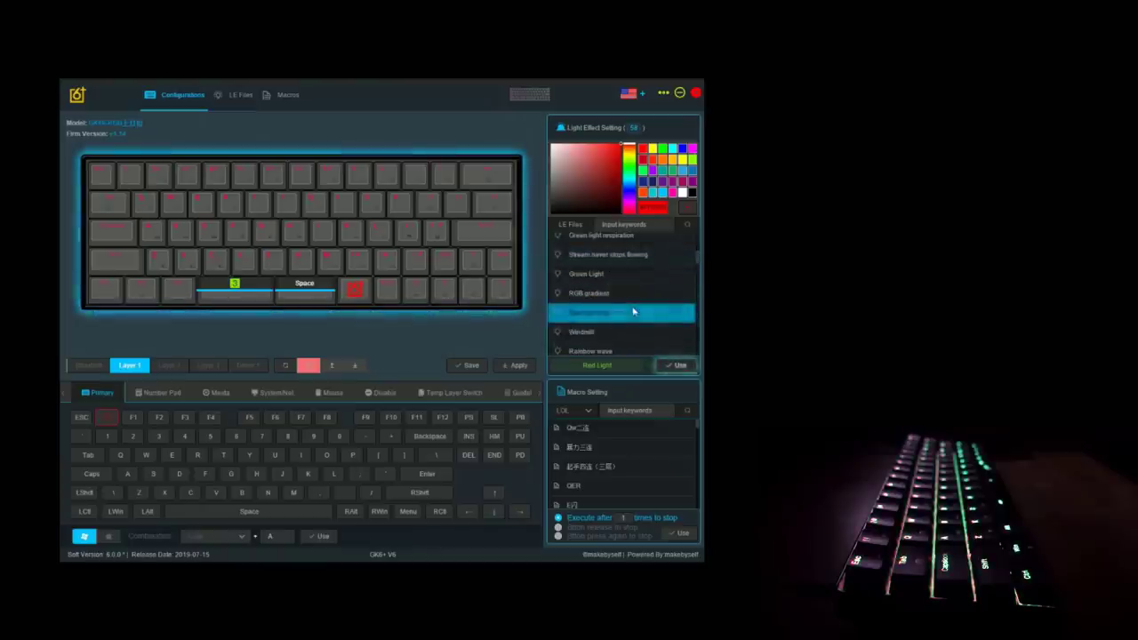
click(595, 313)
click(680, 365)
click(519, 365)
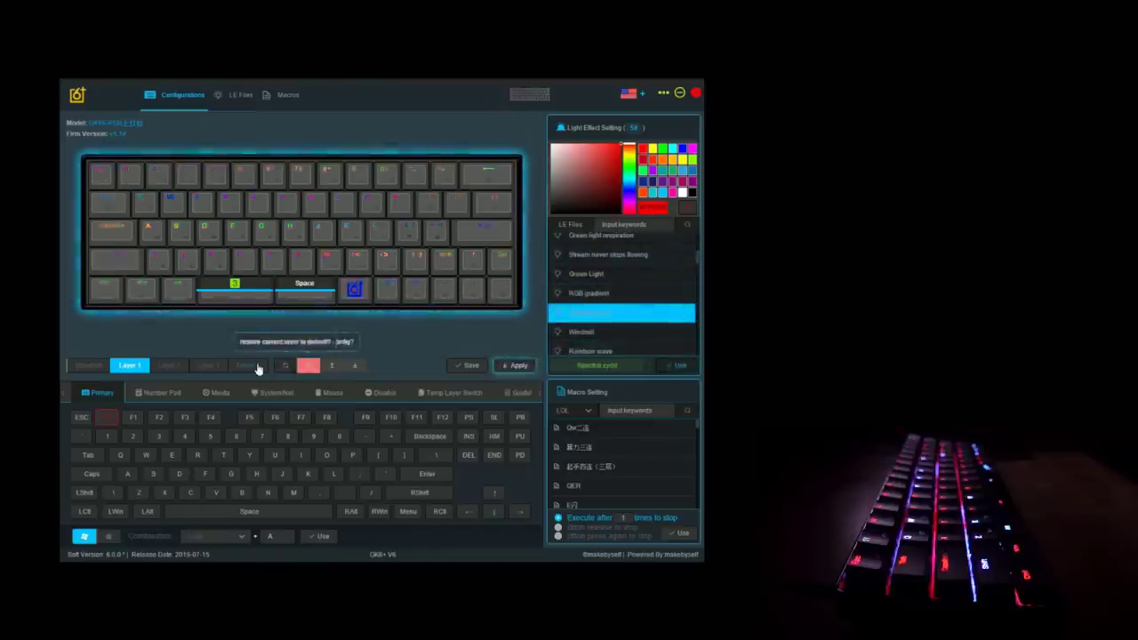
Switch to the Driver 1 layer and assign it the Sea Wave light effect.
scroll(593, 336, up, 5)
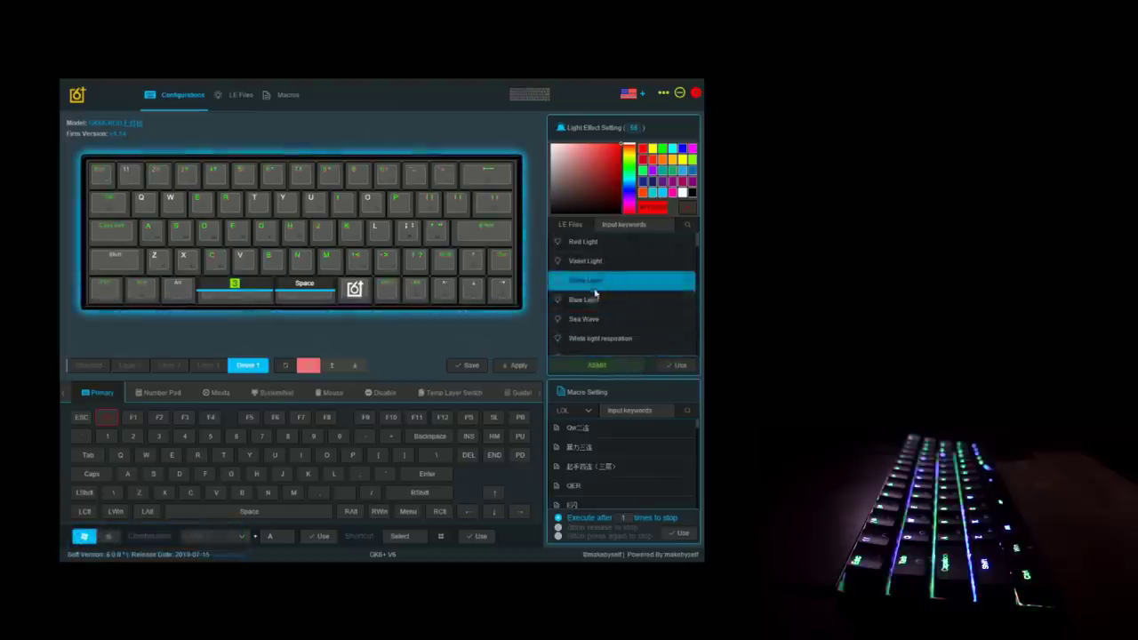
click(592, 320)
click(677, 365)
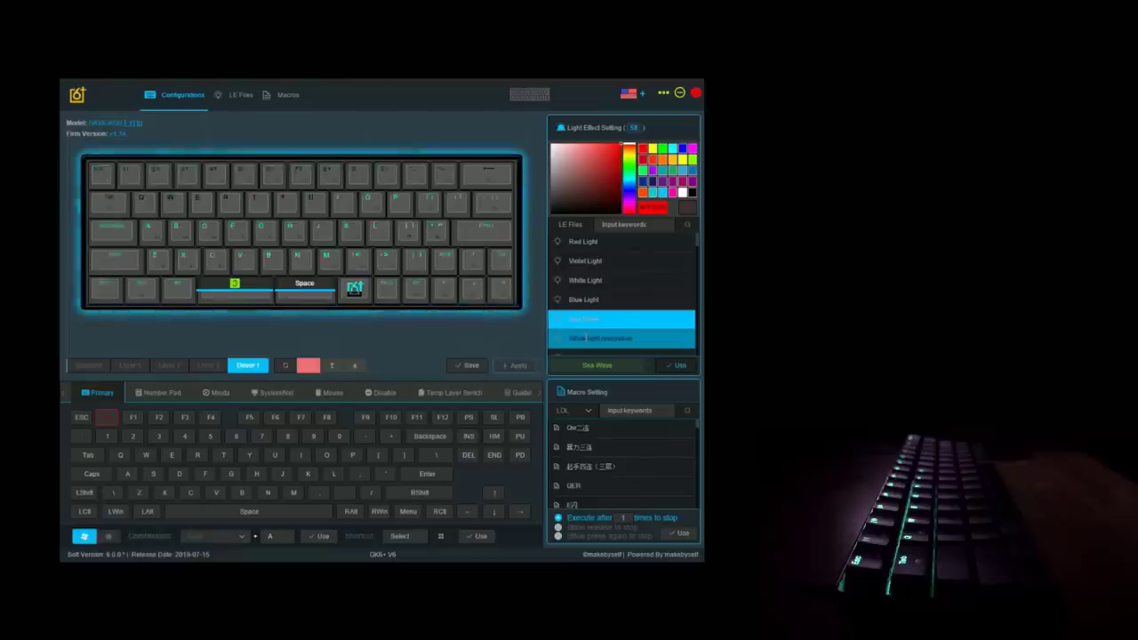
Try the Windmill light effect on Driver 1, followed by Spectral cycle.
scroll(633, 307, down, 5)
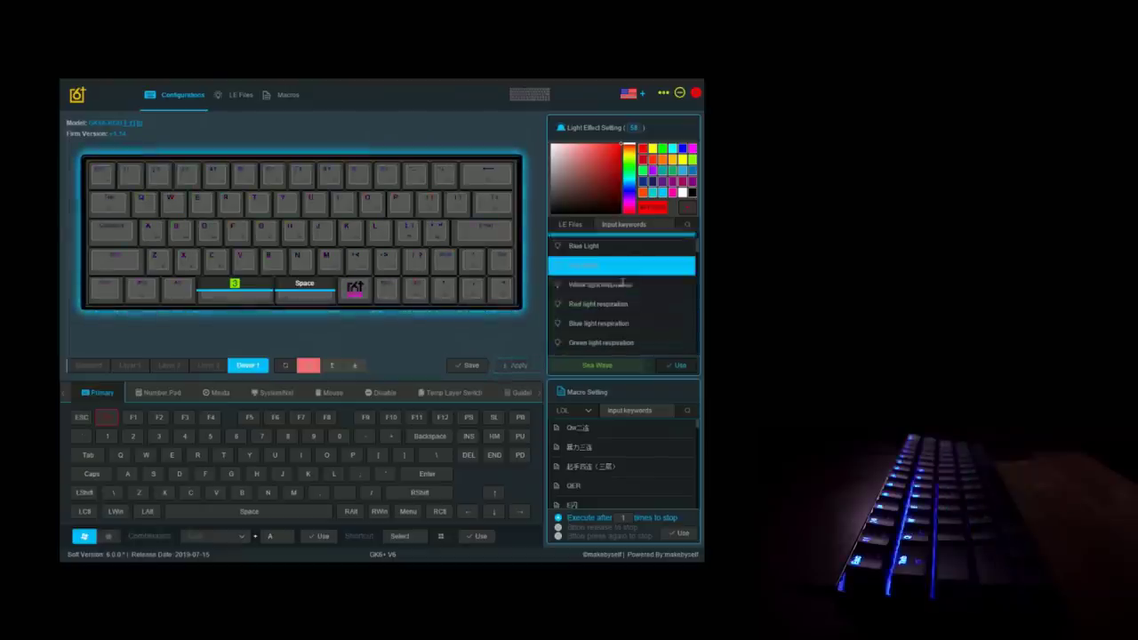
scroll(633, 308, down, 3)
click(623, 332)
click(677, 370)
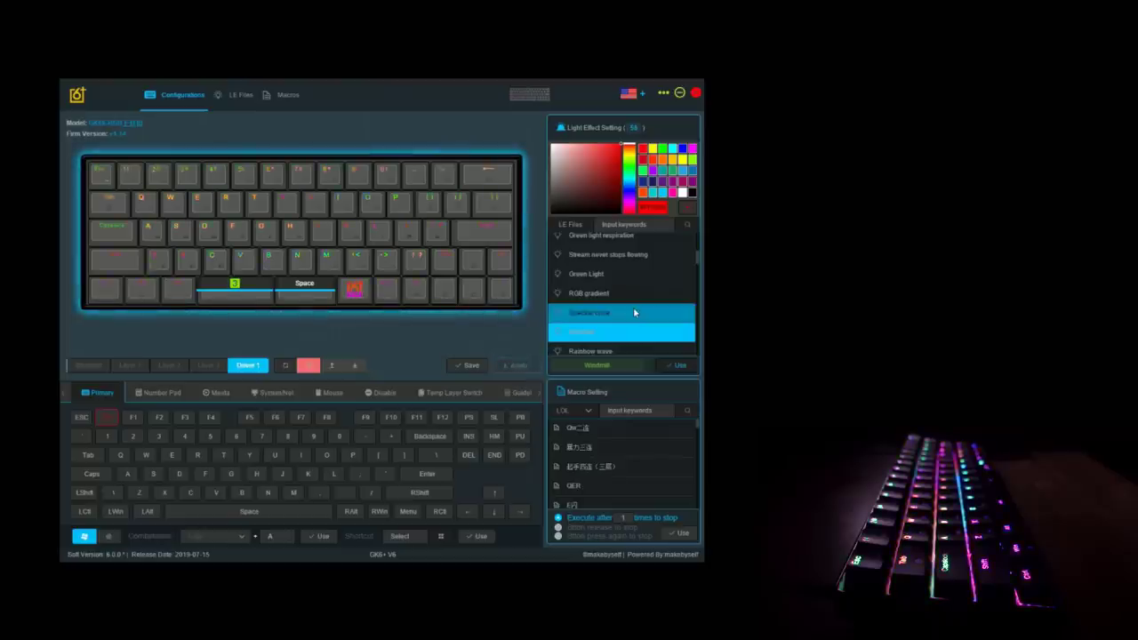
click(635, 313)
scroll(633, 299, down, 3)
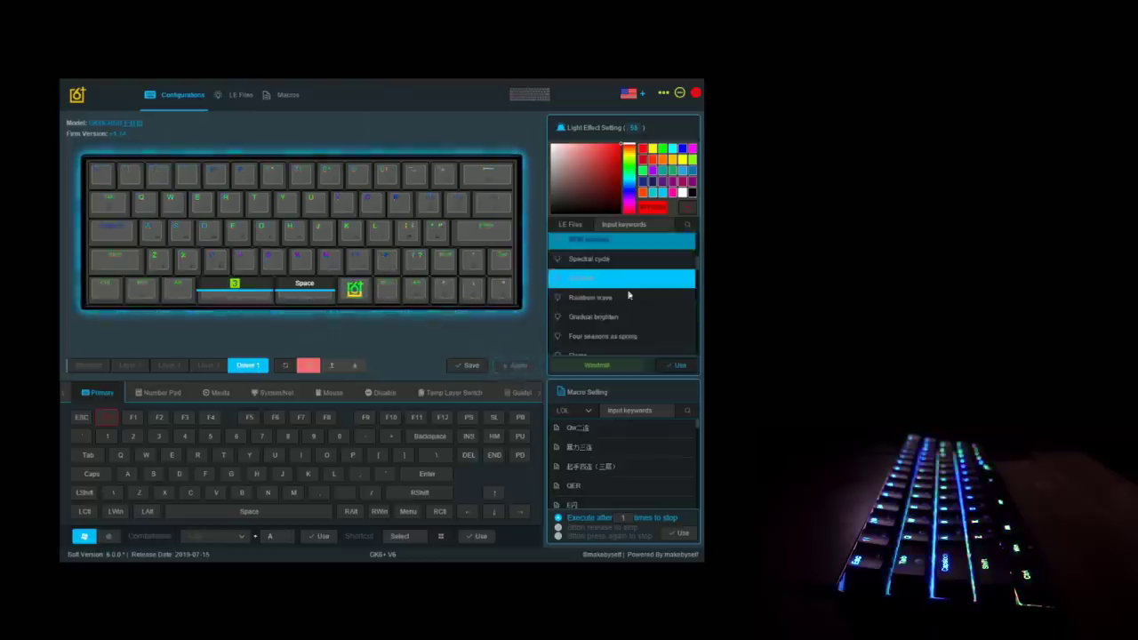
click(669, 370)
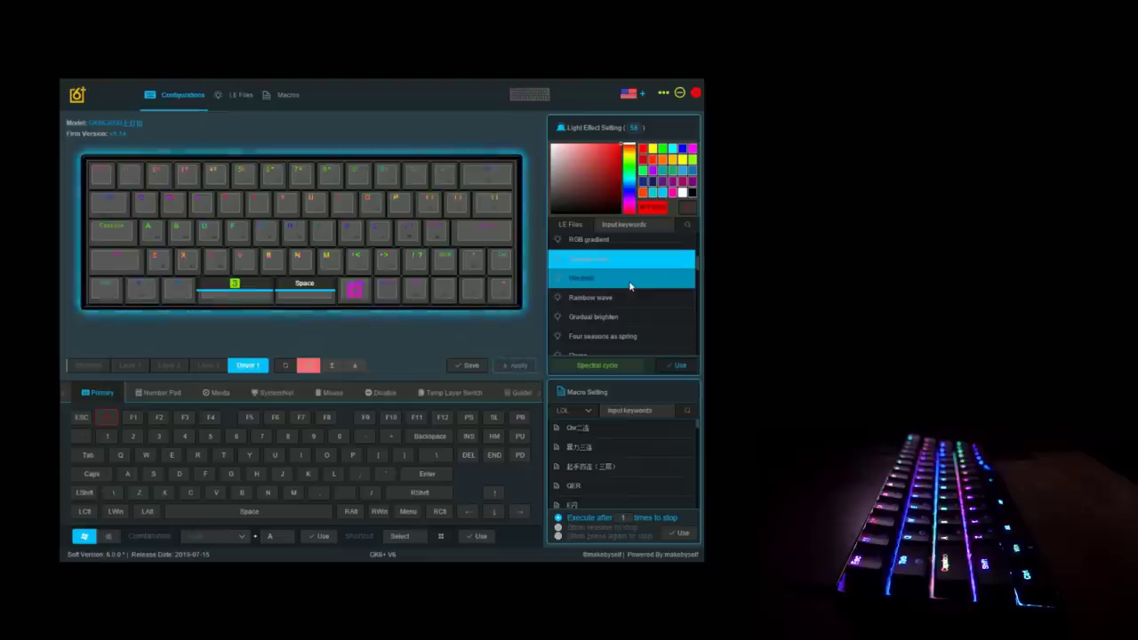
Try the Four seasons as spring light effect on Driver 1, followed by Colorful waterfall.
scroll(623, 293, down, 3)
click(622, 283)
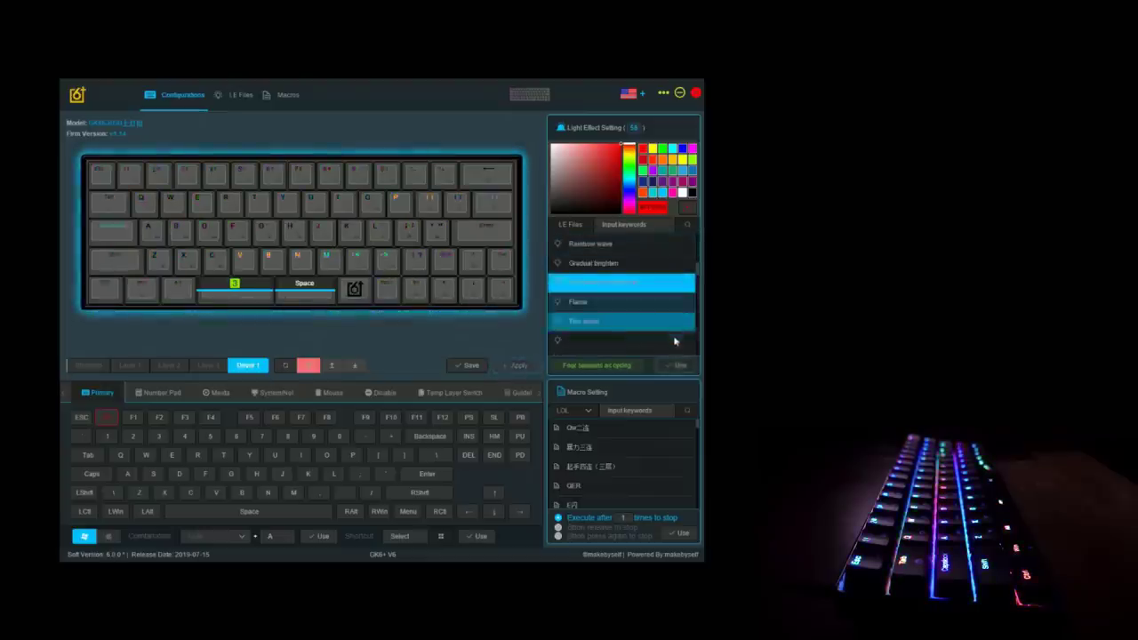
click(680, 367)
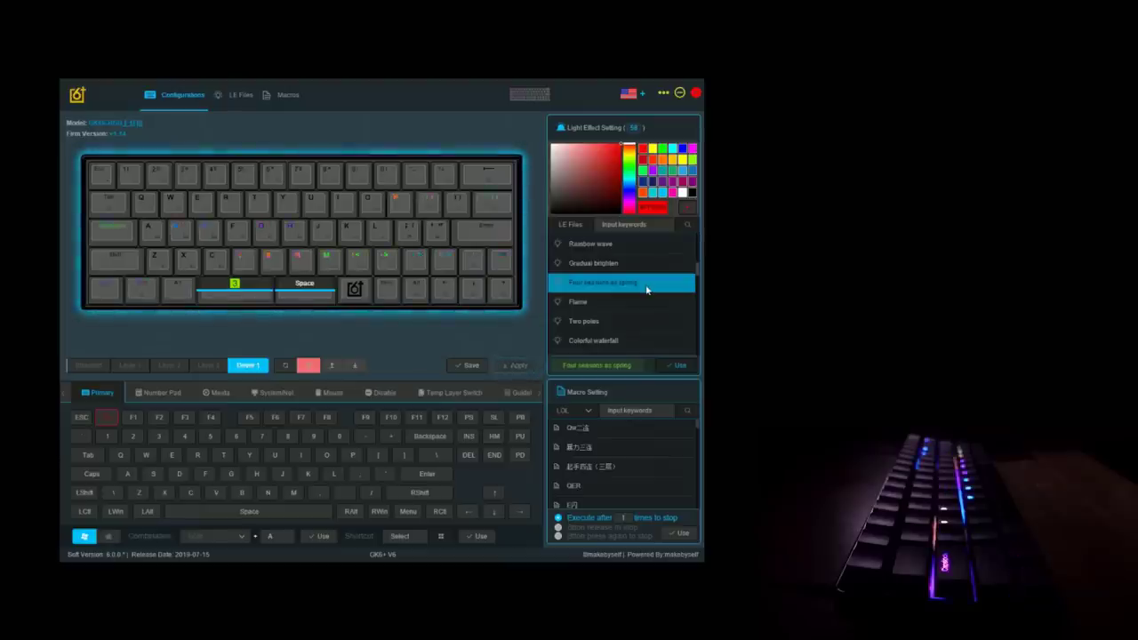
scroll(625, 305, down, 3)
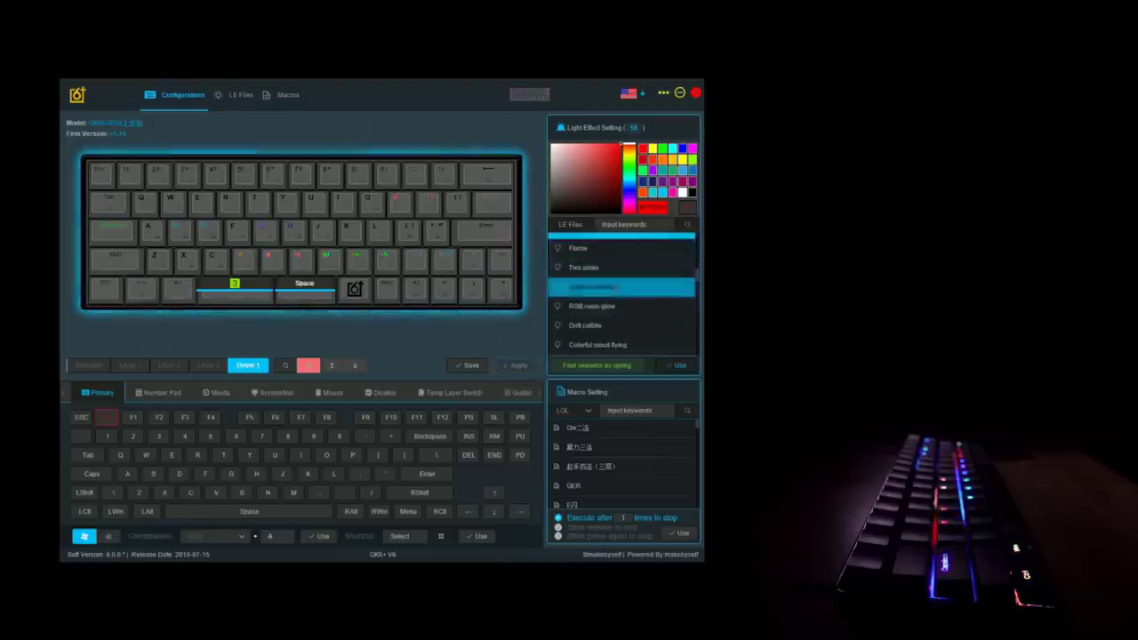
click(622, 286)
click(679, 365)
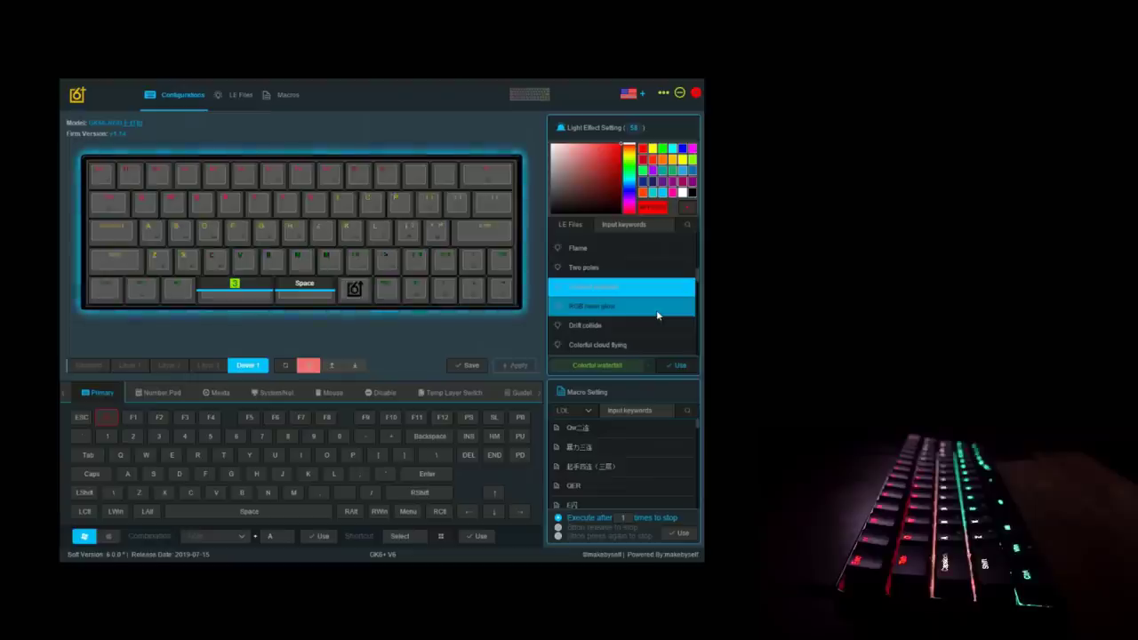
Try the Colorful cloud flying light effect on Driver 1, followed by 7 colors gradual change.
scroll(660, 305, down, 3)
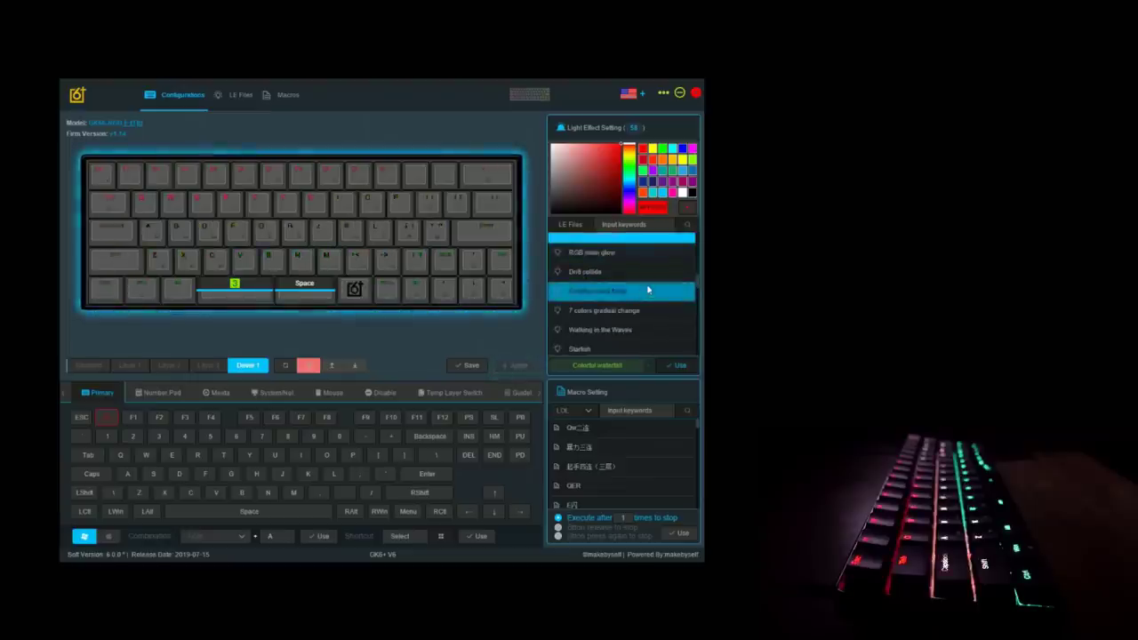
click(629, 289)
click(680, 365)
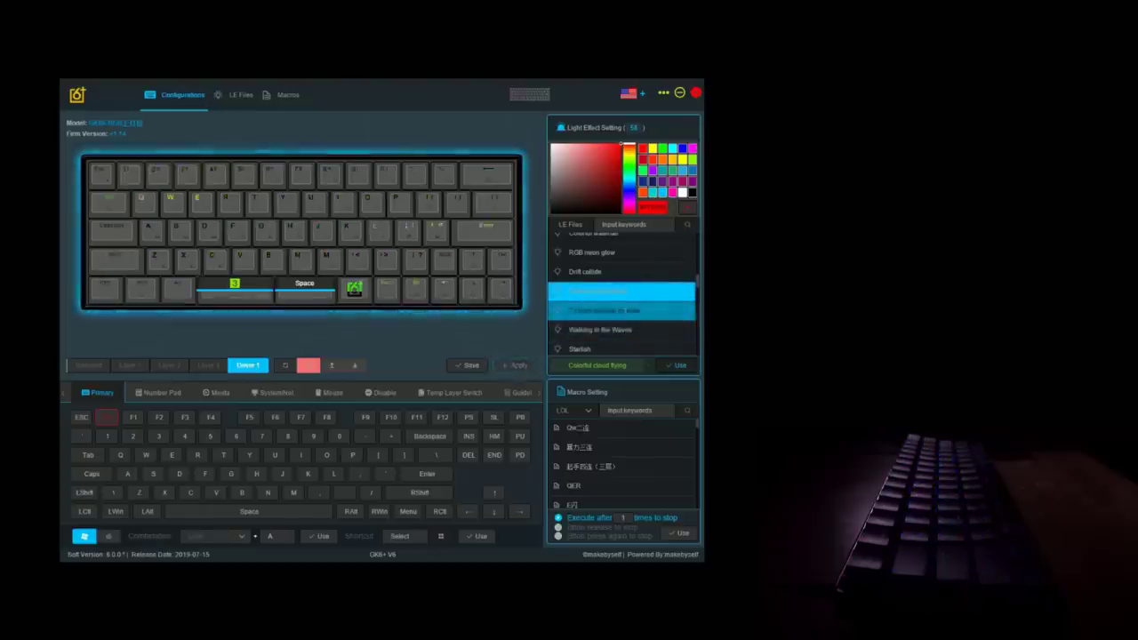
double_click(631, 310)
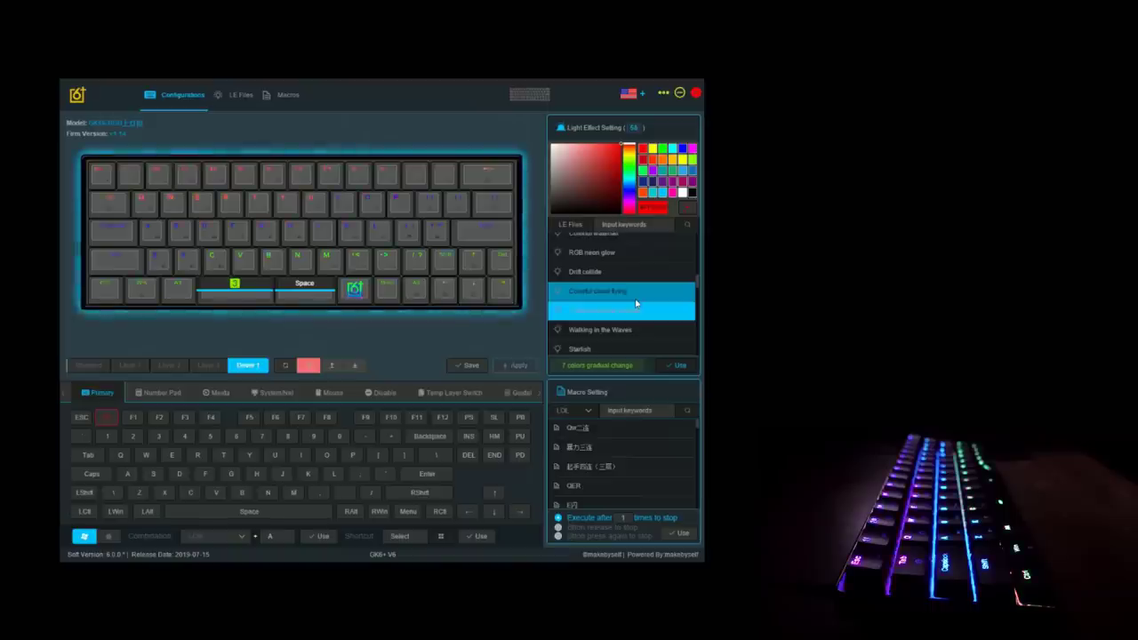
Look through the remaining light effects, including those for function keys, direction keys, games and music volume.
scroll(636, 304, down, 3)
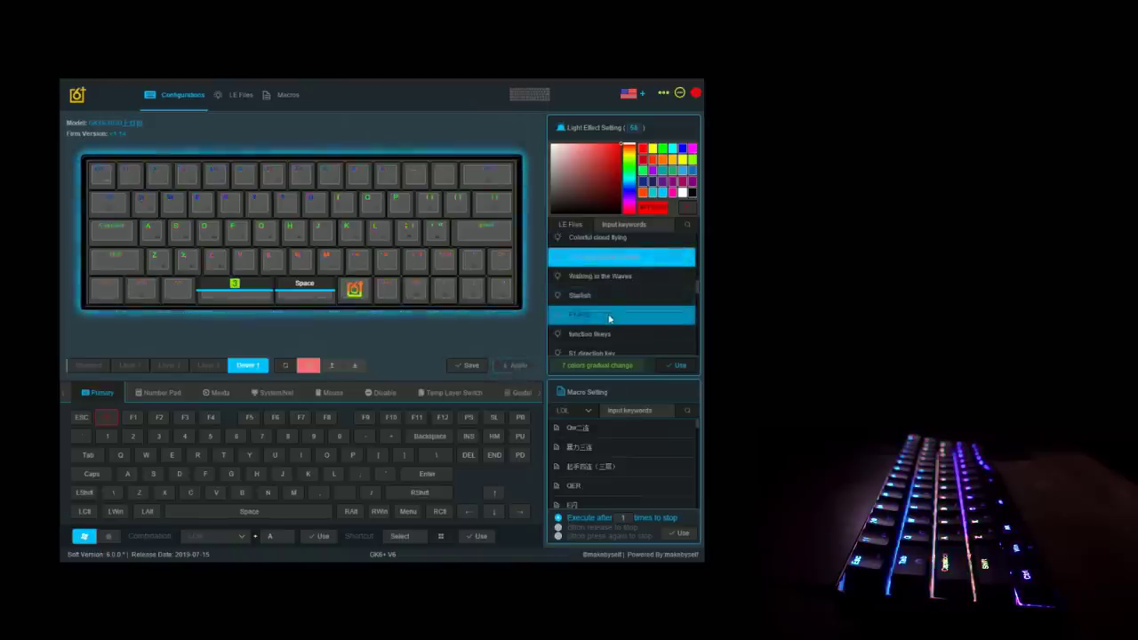
scroll(633, 313, down, 2)
scroll(633, 315, down, 4)
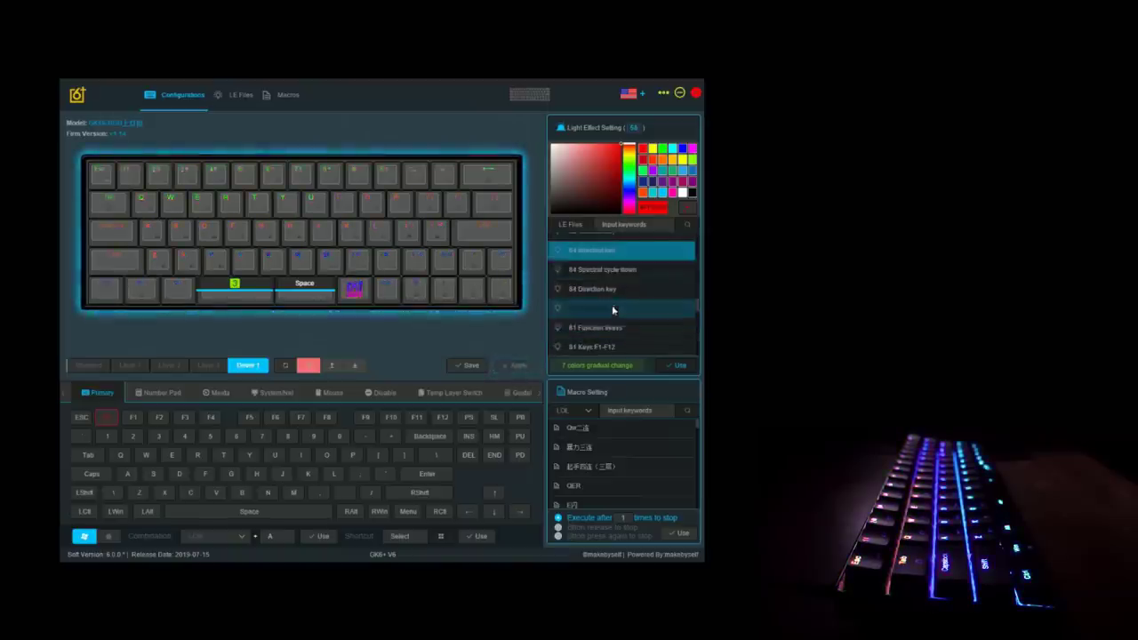
scroll(616, 307, down, 5)
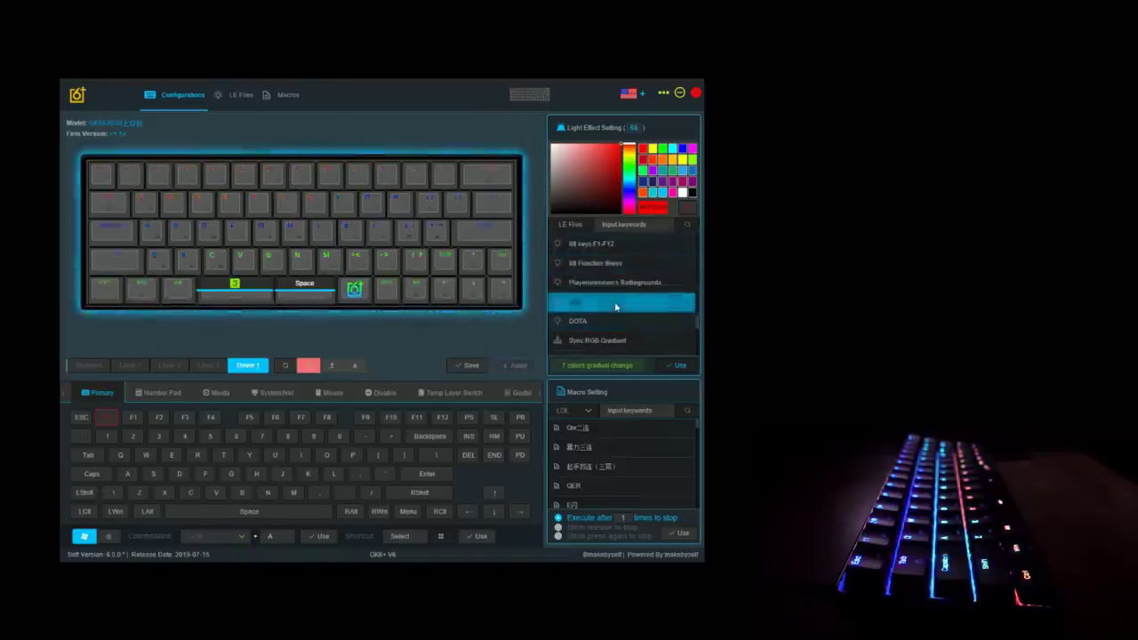
click(604, 312)
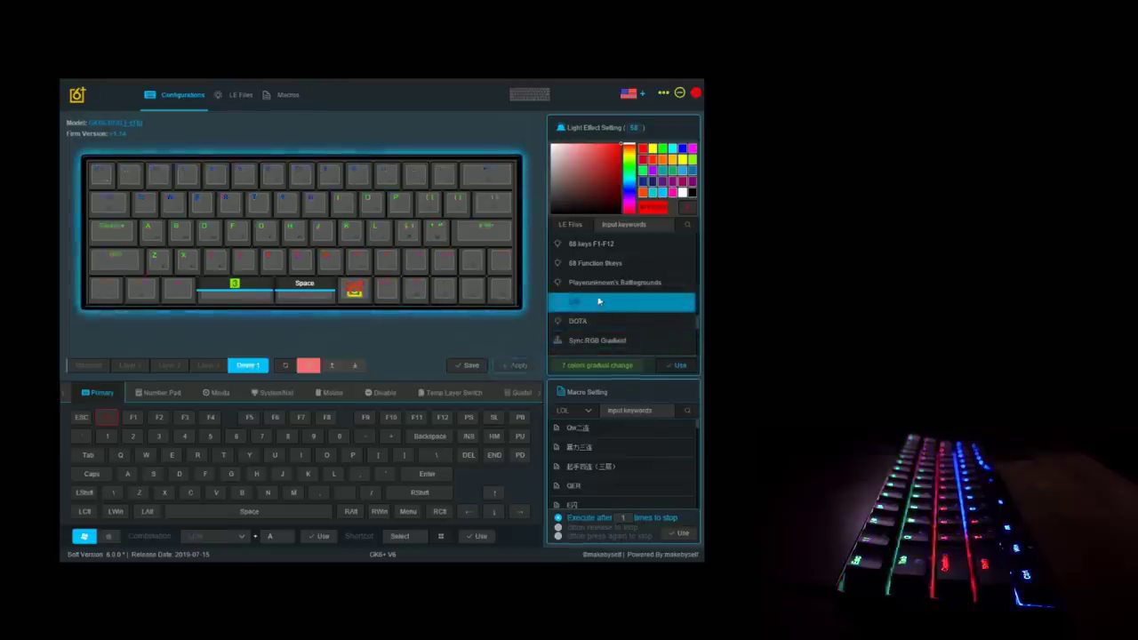
scroll(599, 301, down, 1)
scroll(617, 294, up, 2)
scroll(589, 308, down, 1)
scroll(614, 303, down, 4)
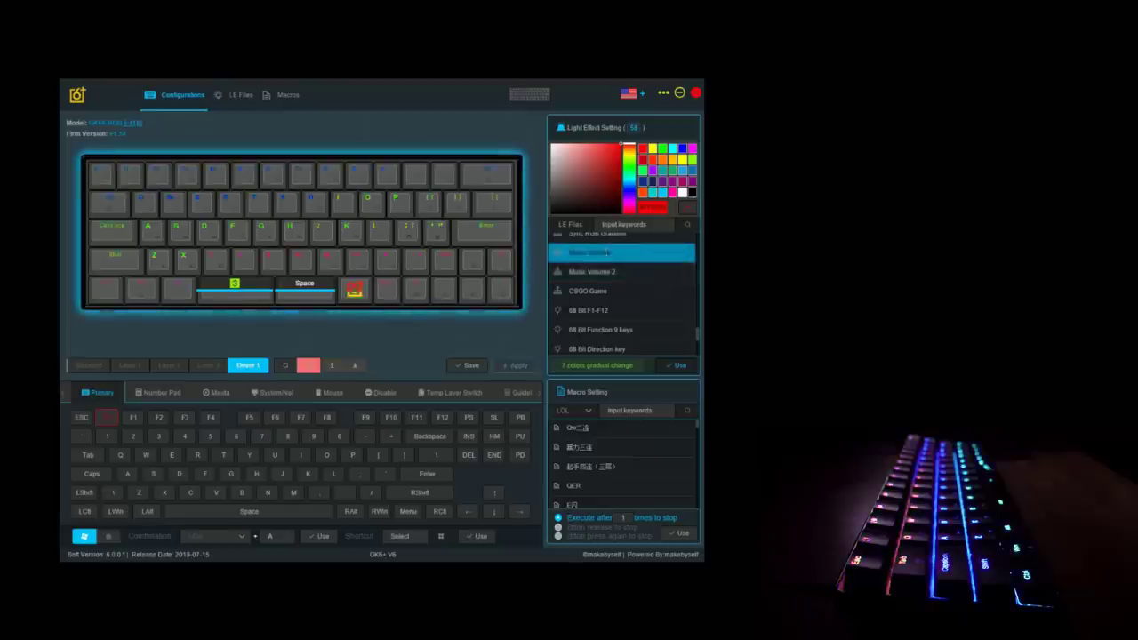
Assign the ASMR light effect to Driver 1 and apply the configuration to the keyboard.
scroll(613, 263, down, 3)
scroll(623, 275, down, 3)
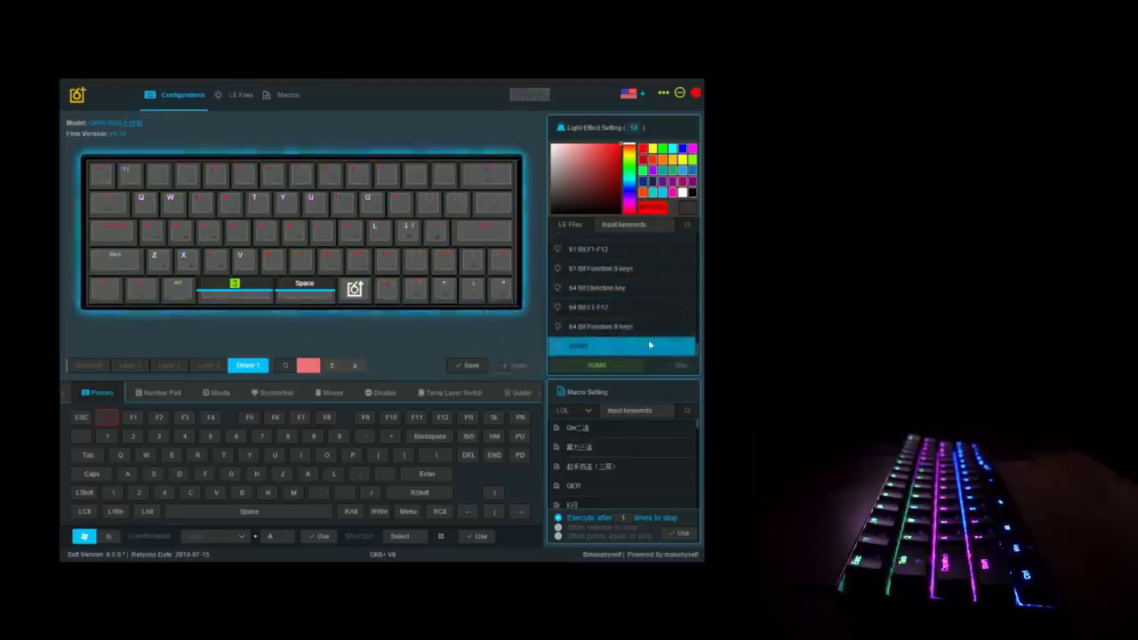
click(681, 364)
click(518, 364)
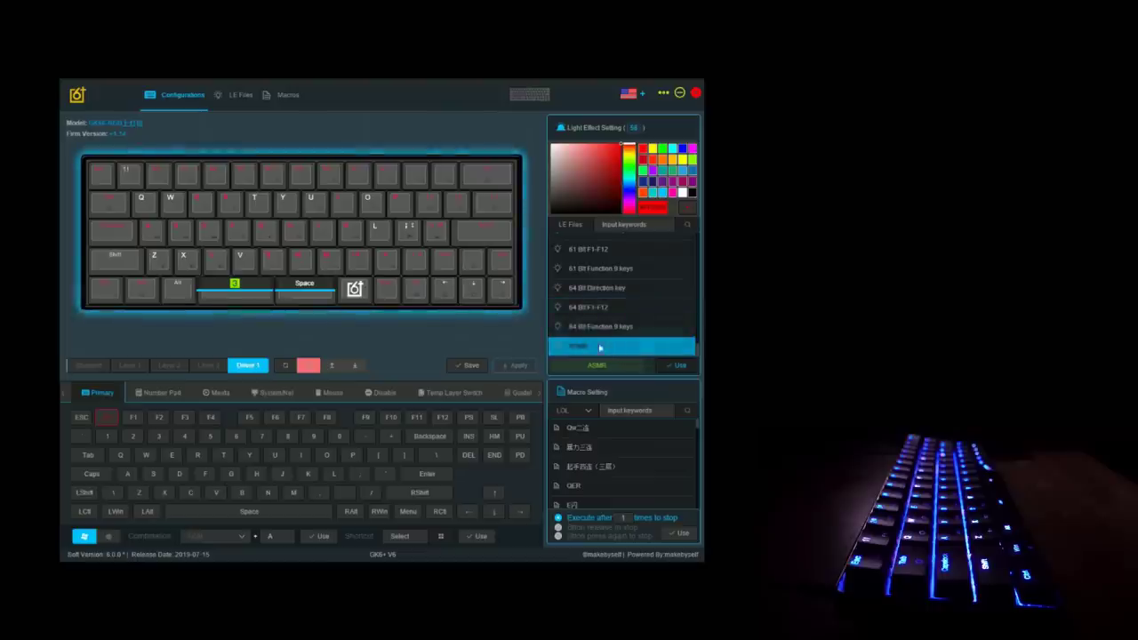
Assign the RGB gradient light effect to Driver 1.
scroll(642, 312, down, 5)
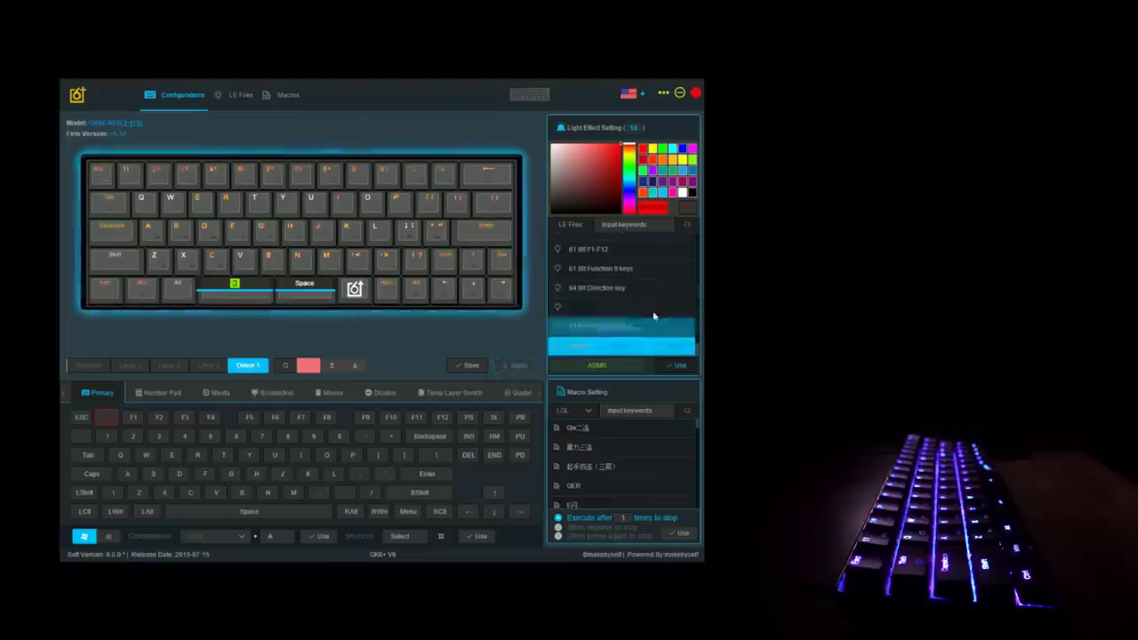
scroll(642, 293, up, 5)
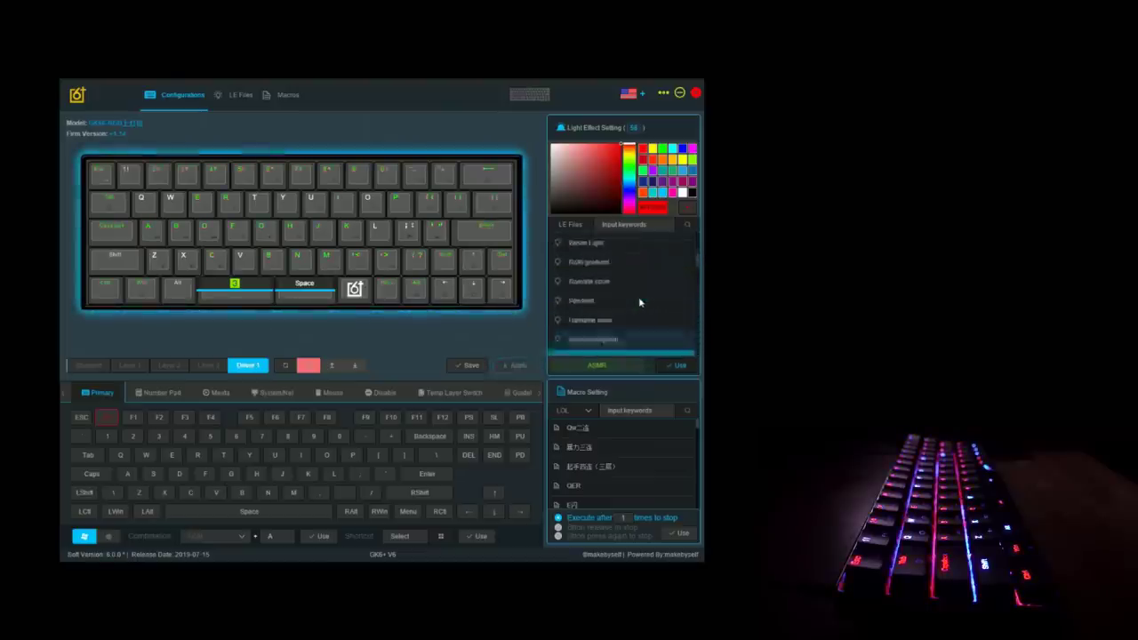
scroll(642, 303, down, 3)
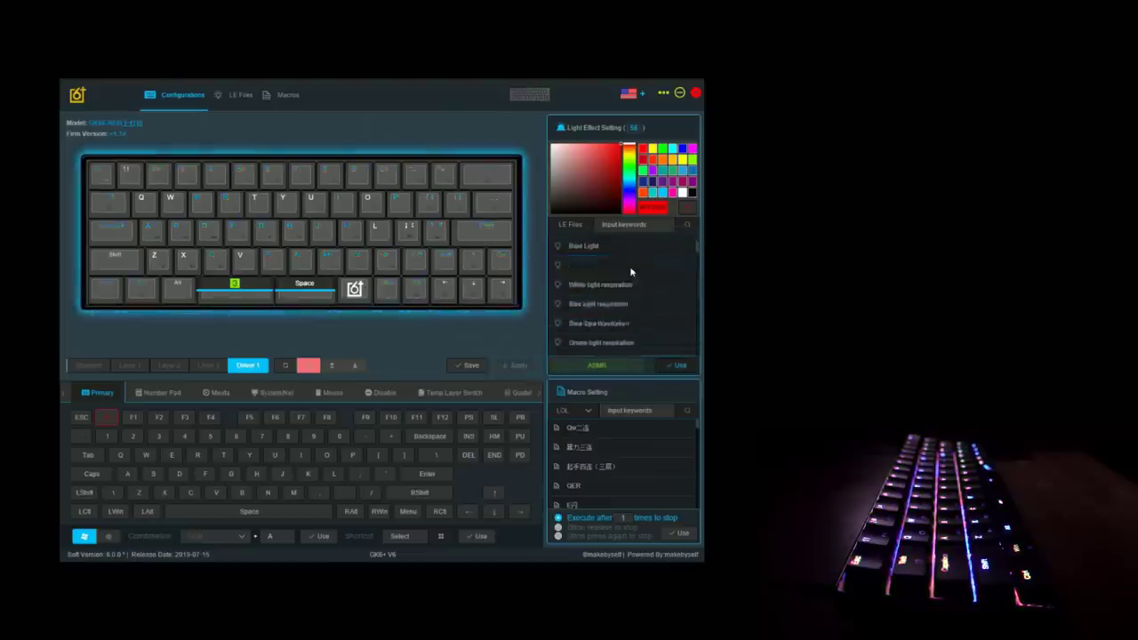
scroll(630, 288, down, 2)
click(629, 292)
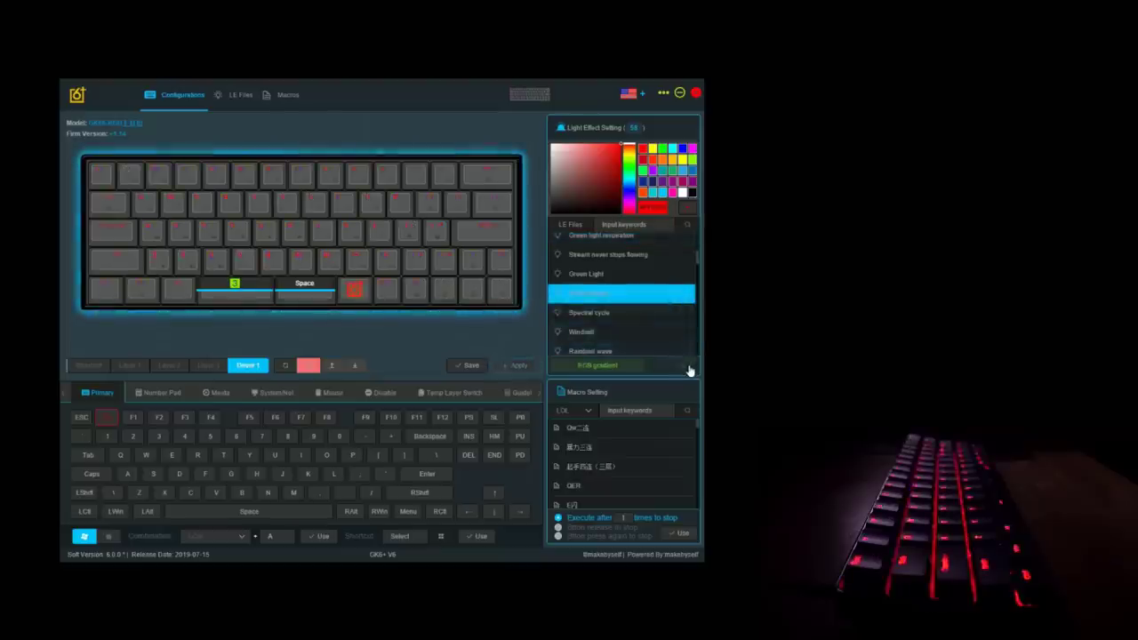
click(680, 365)
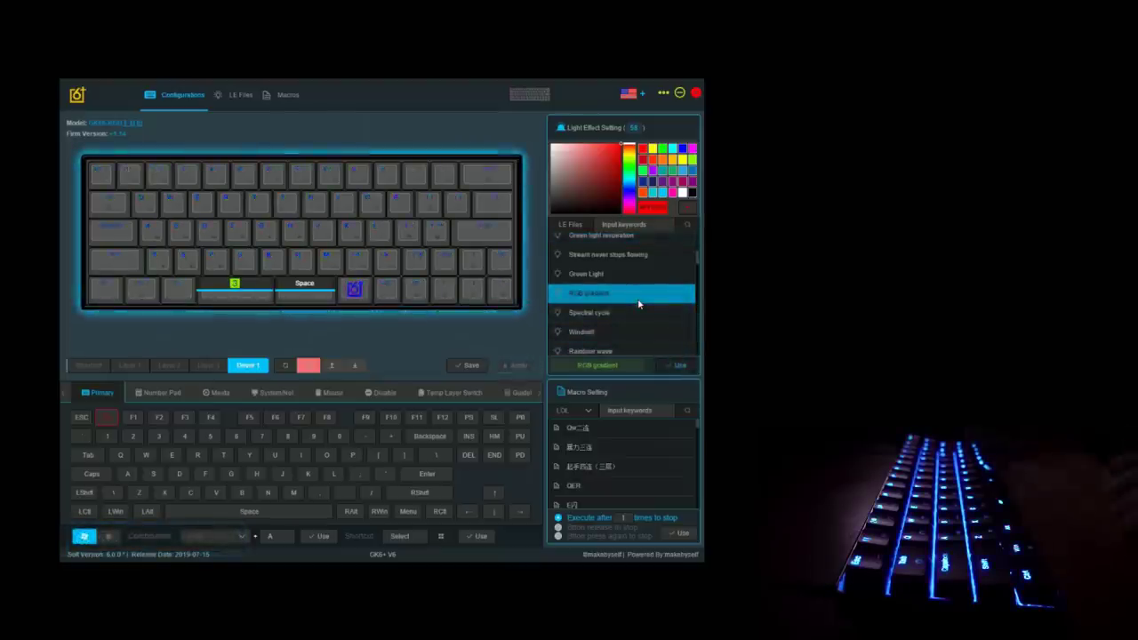
Open the light effect file management page to view the stored effect files.
click(230, 96)
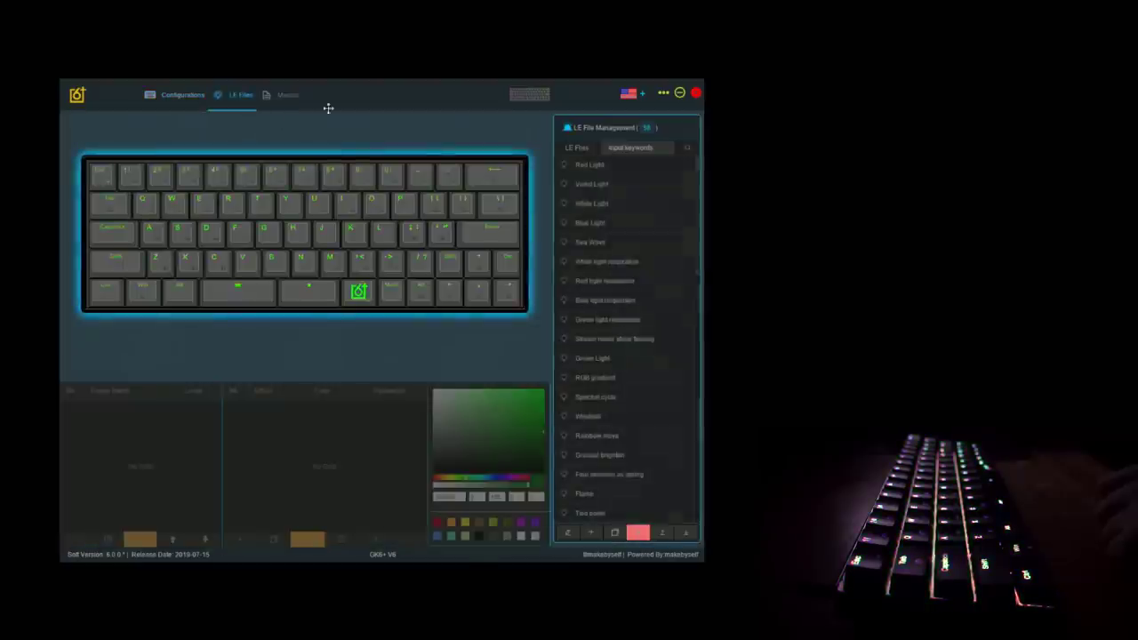
click(557, 223)
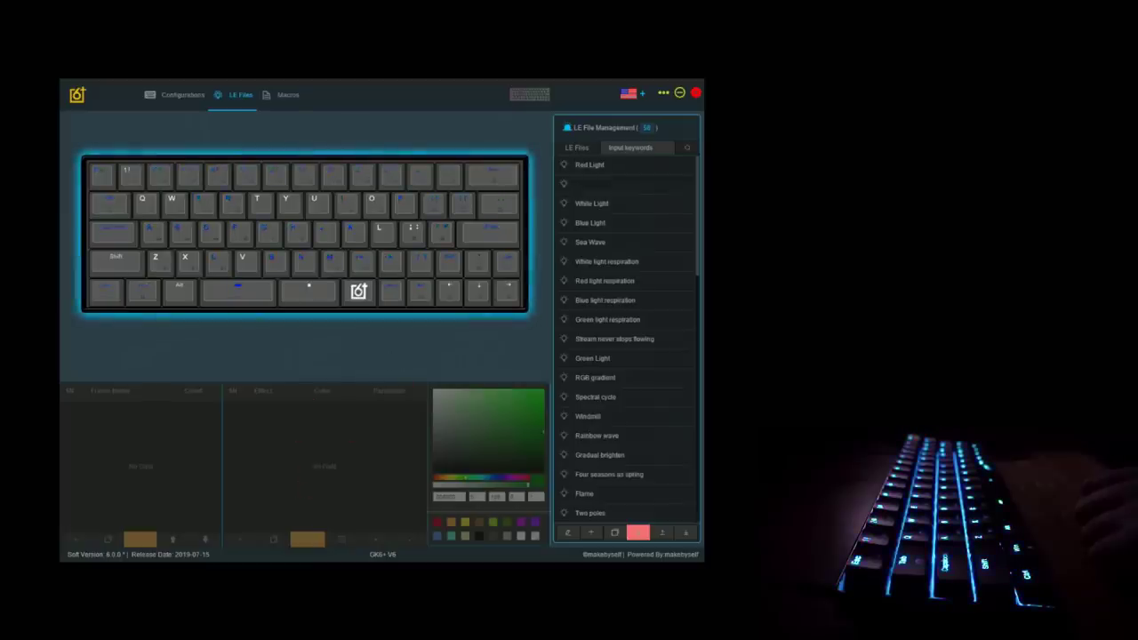
Create a new light effect file named "Test" and open it for editing.
scroll(607, 240, down, 10)
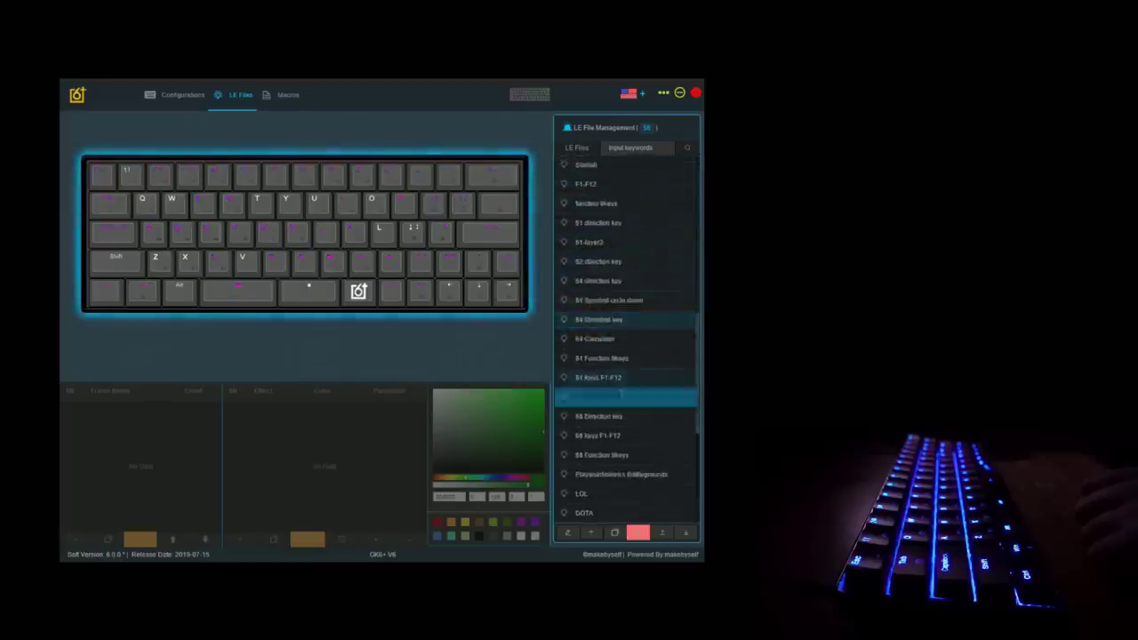
scroll(626, 414, up, 10)
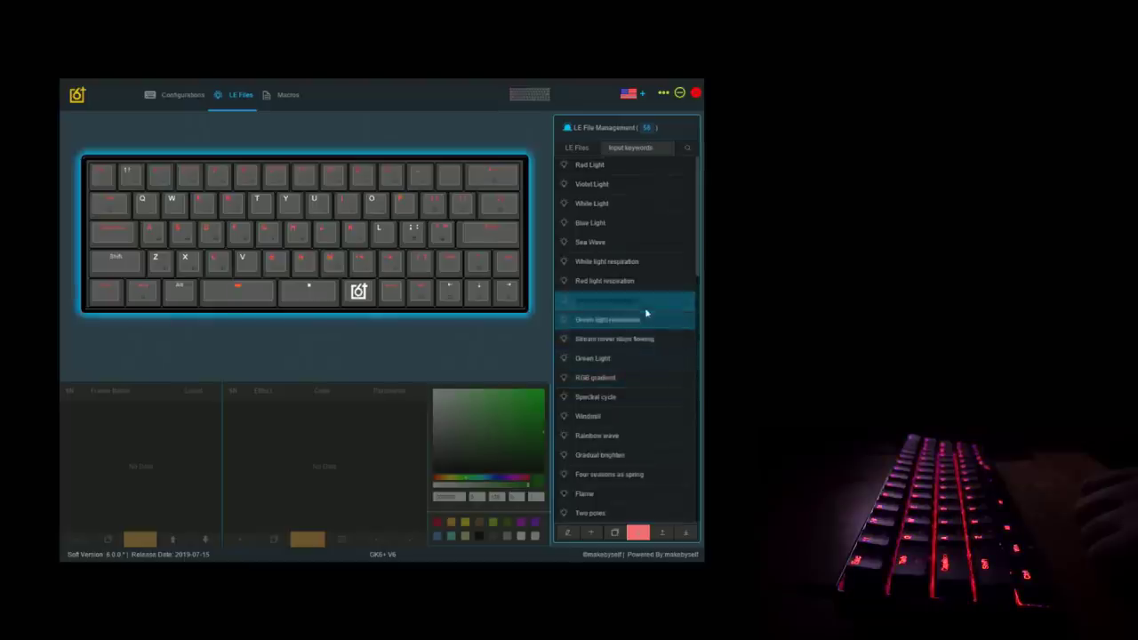
click(594, 534)
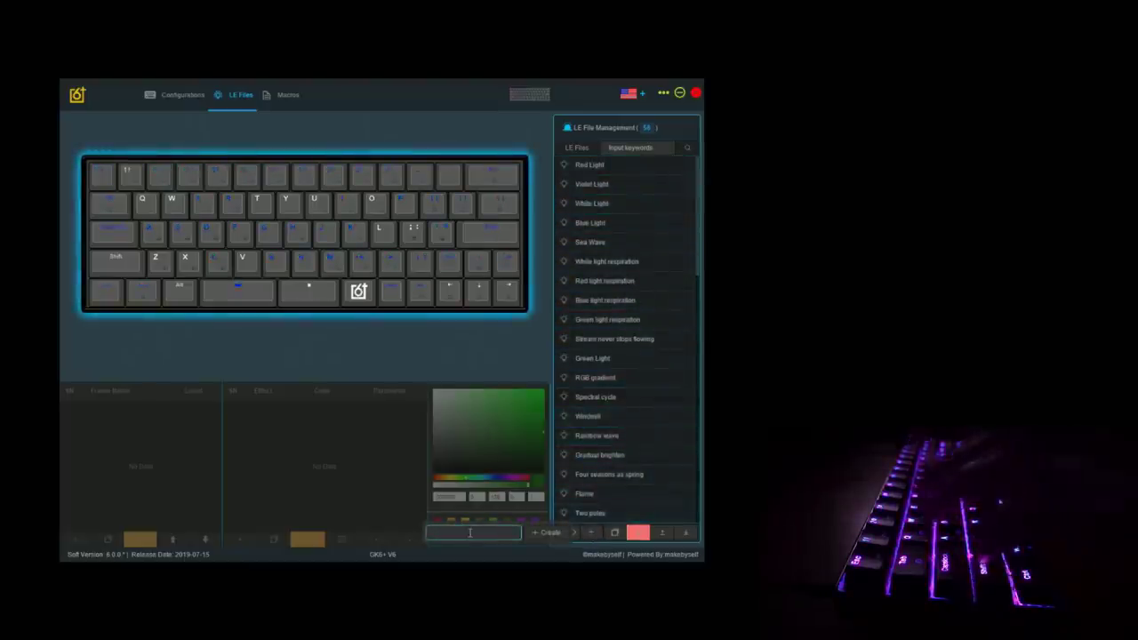
click(553, 535)
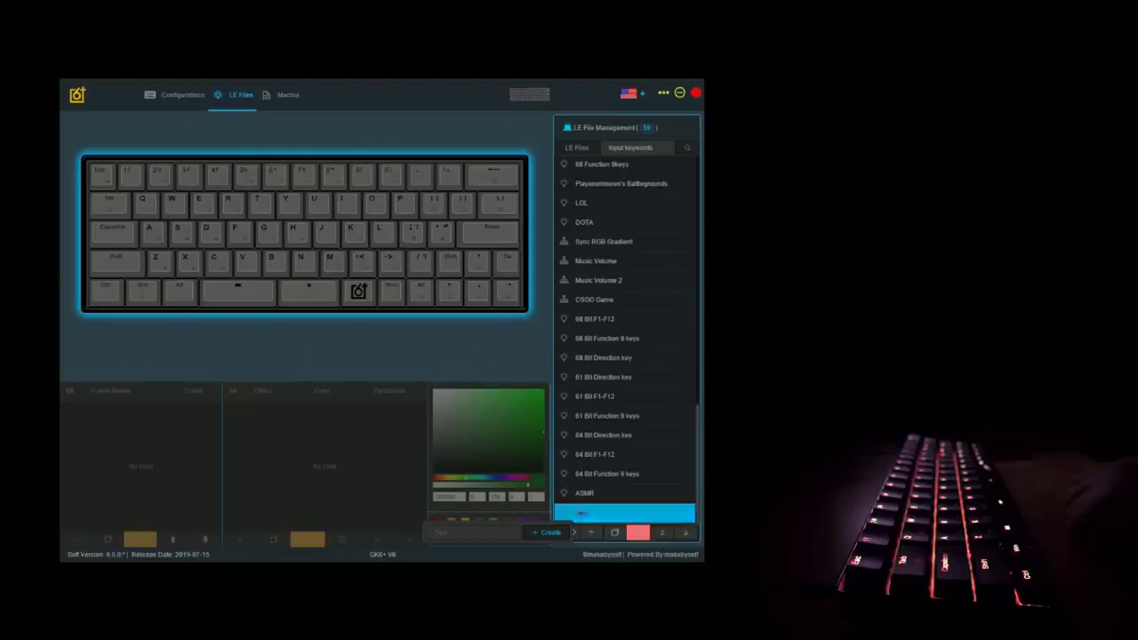
click(594, 517)
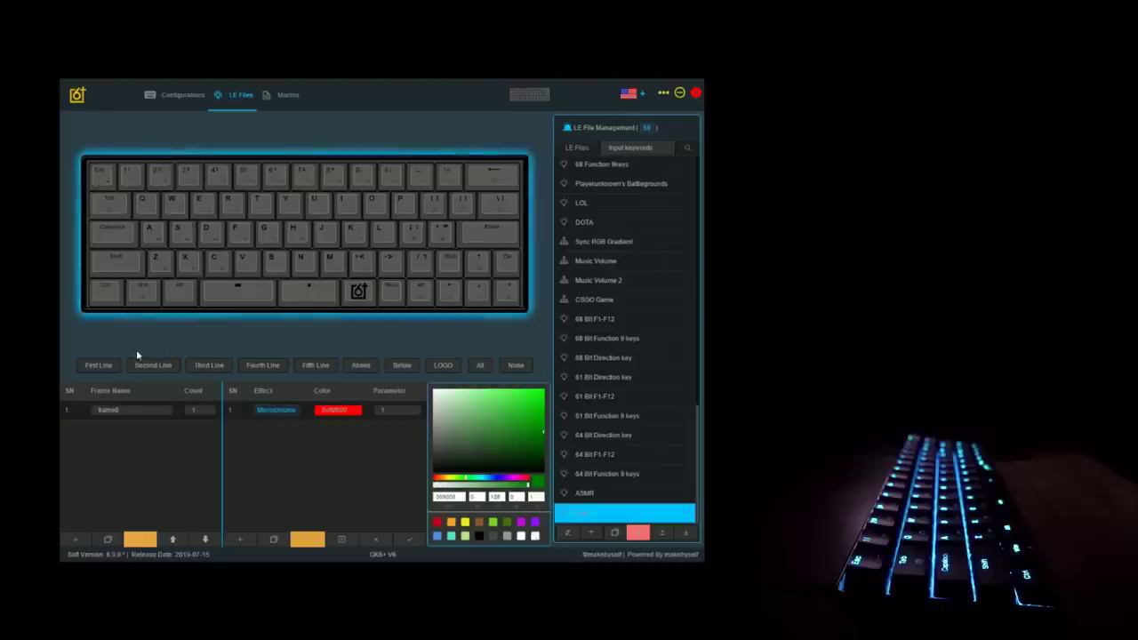
Try selecting keys by line, first through fifth, along with the Above, Below and LOGO light groups.
click(96, 368)
click(152, 368)
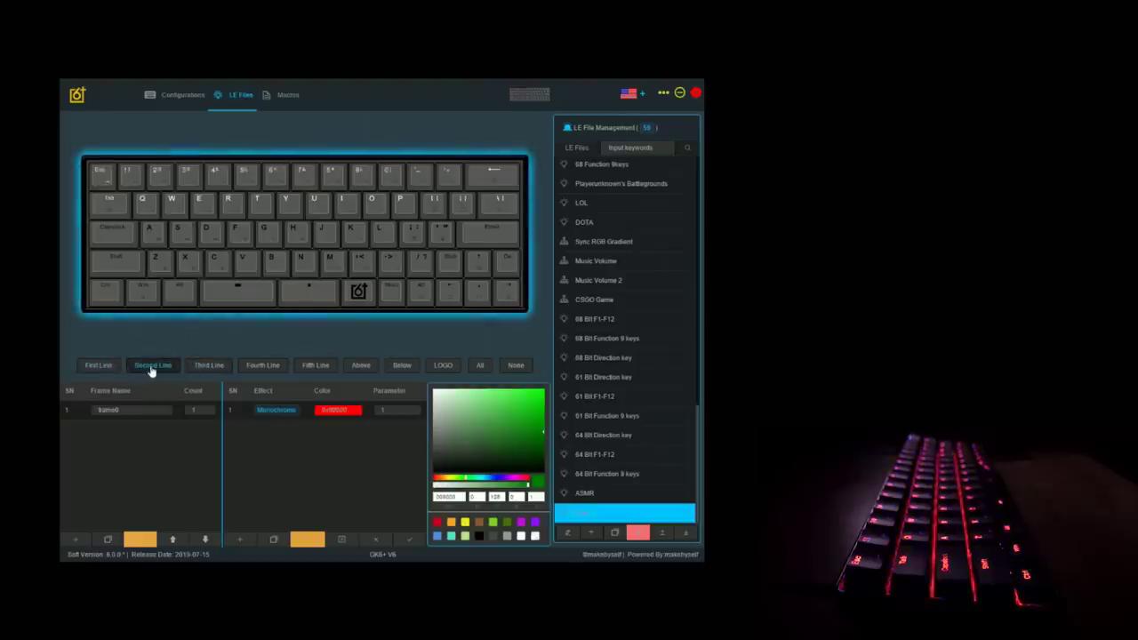
click(263, 367)
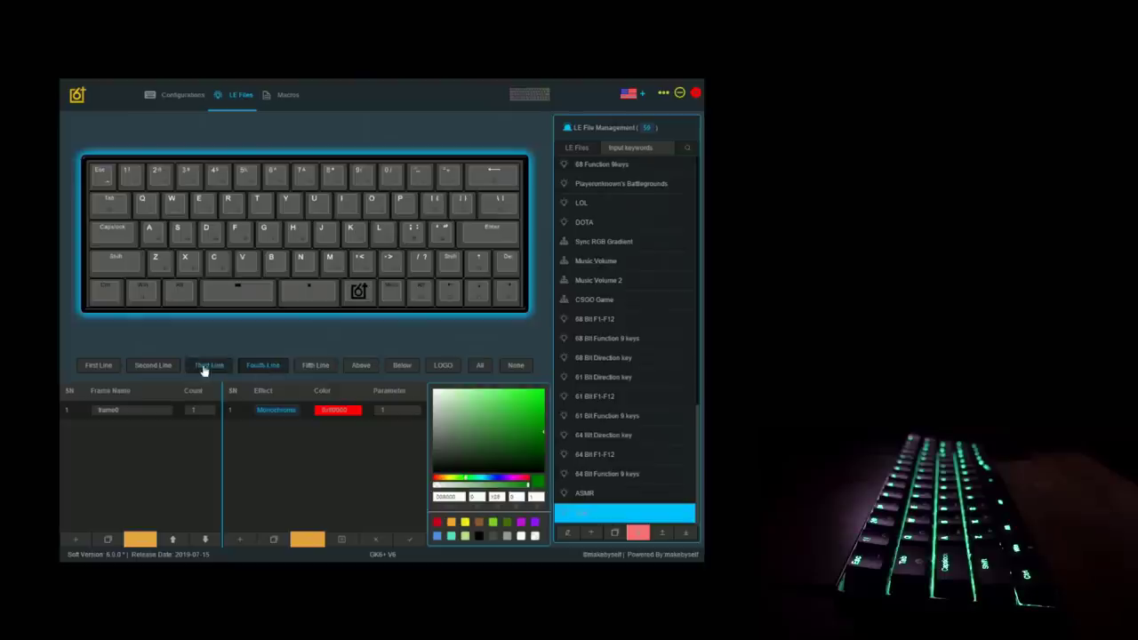
click(412, 366)
click(444, 367)
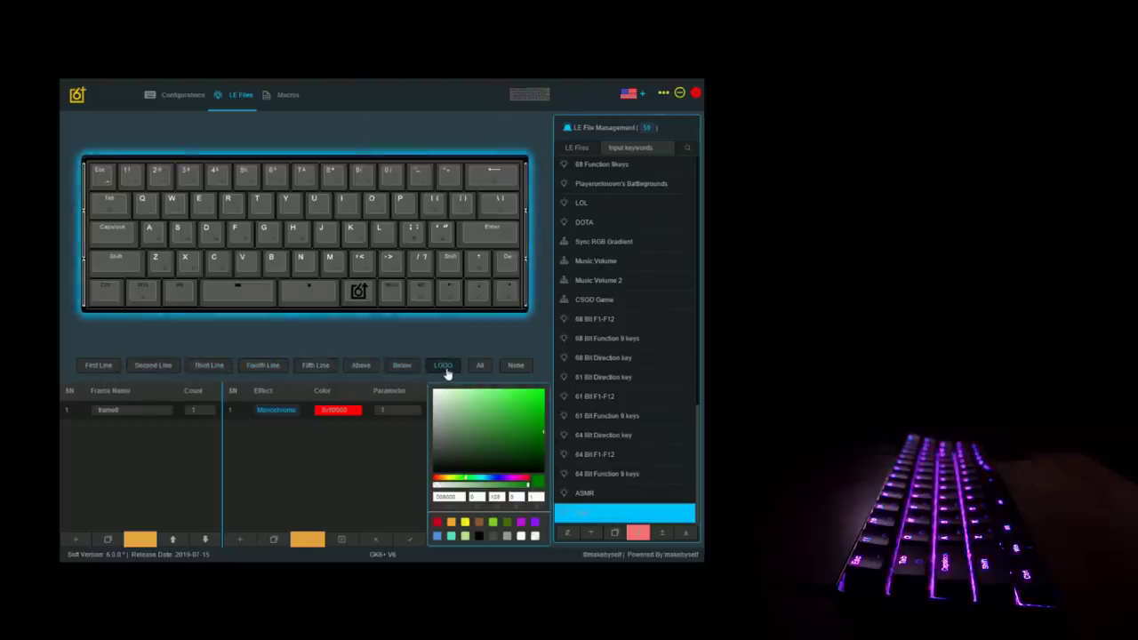
click(402, 368)
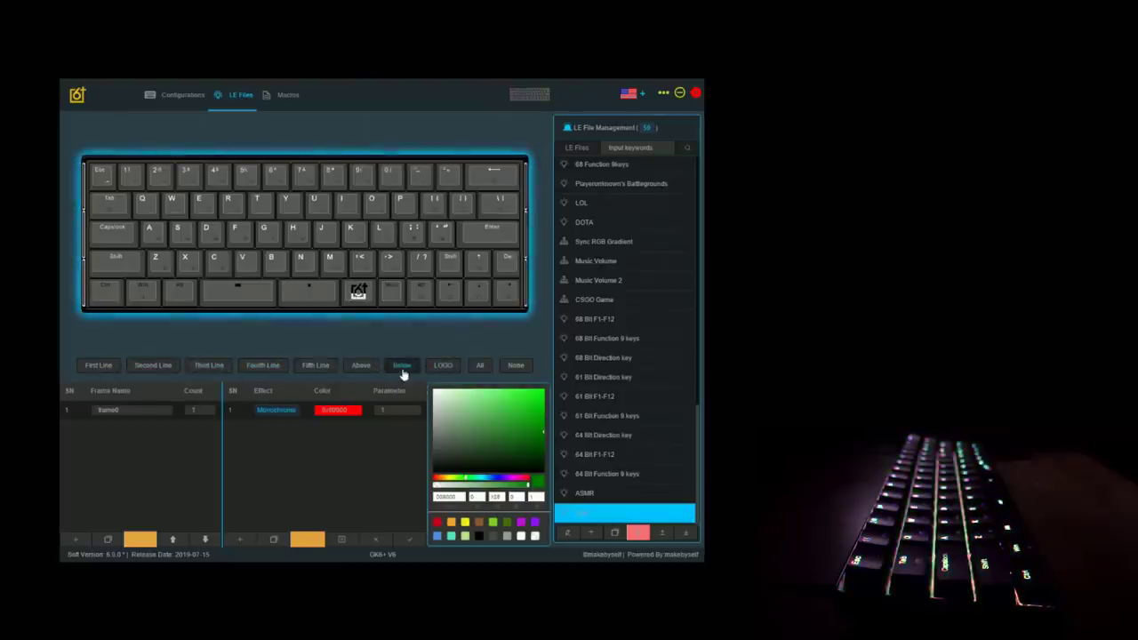
click(363, 366)
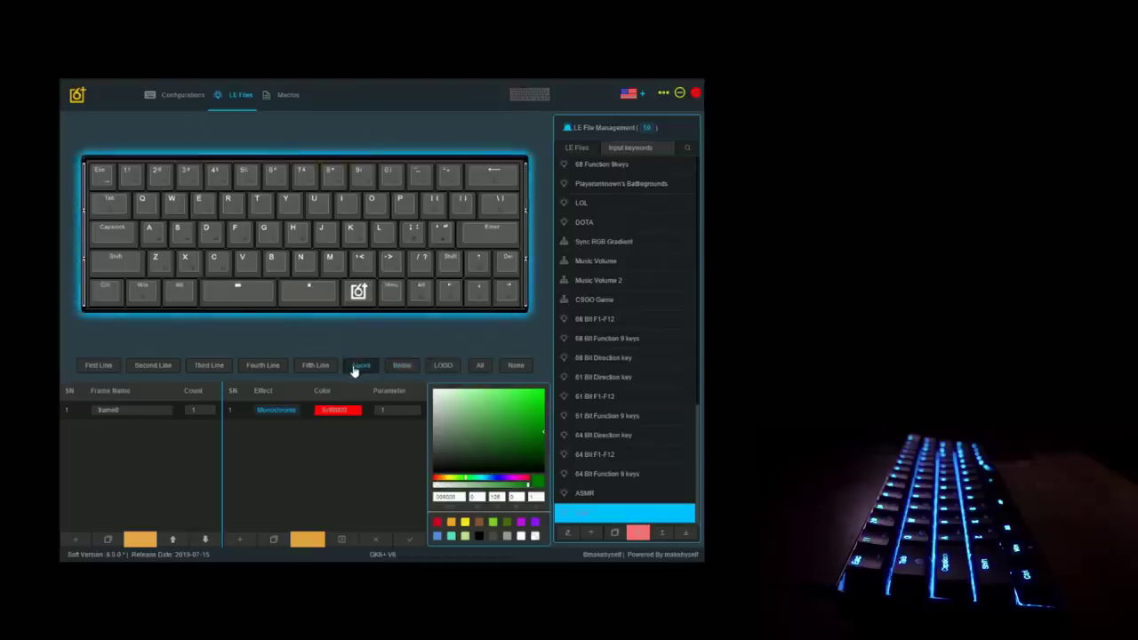
click(402, 367)
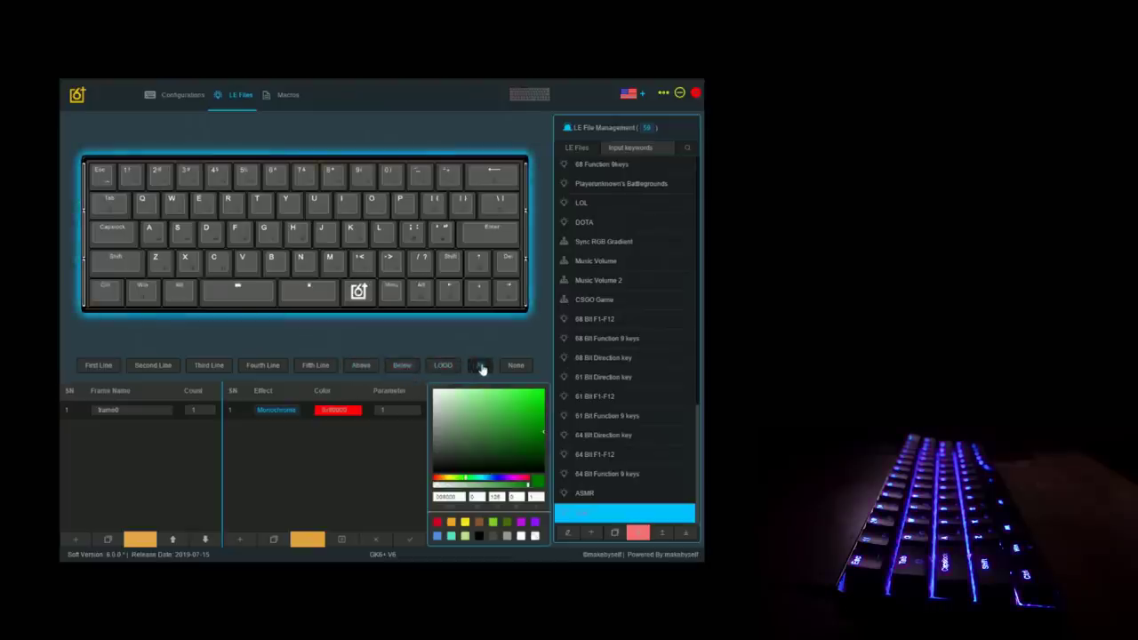
Clear the key selection, reselect the line and light groups, and deselect everything again.
click(516, 366)
click(313, 367)
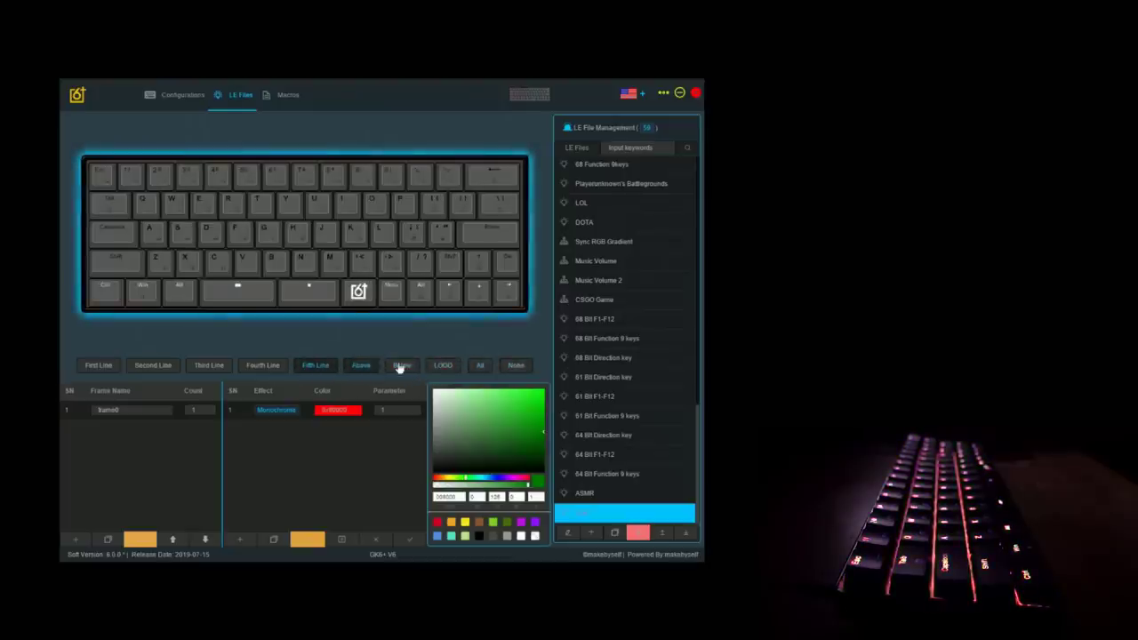
click(516, 366)
click(260, 367)
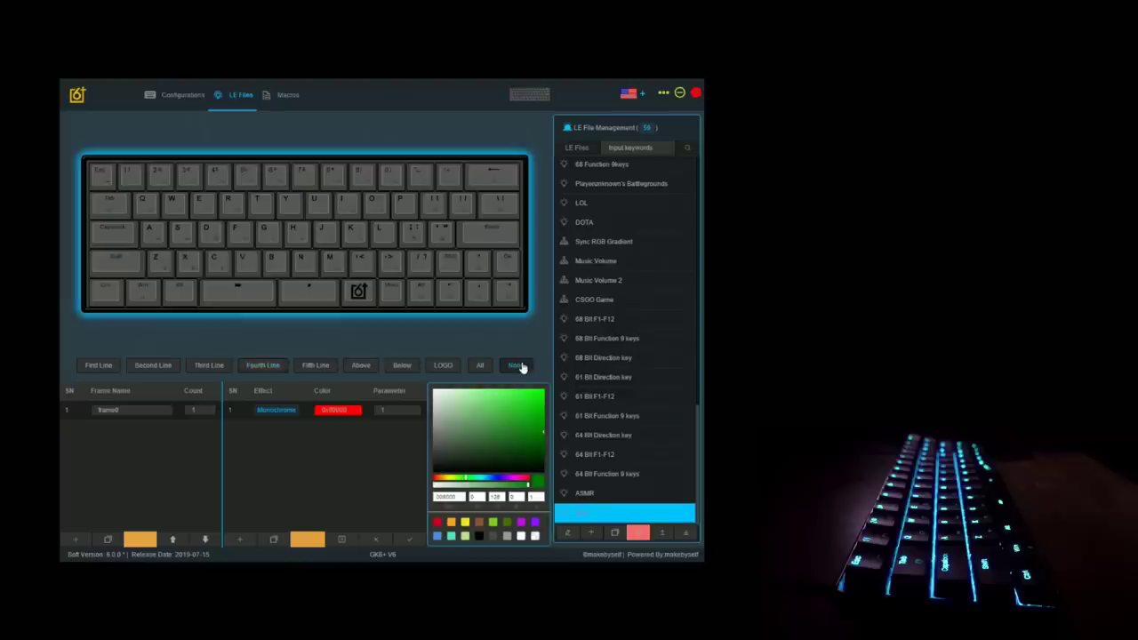
click(224, 412)
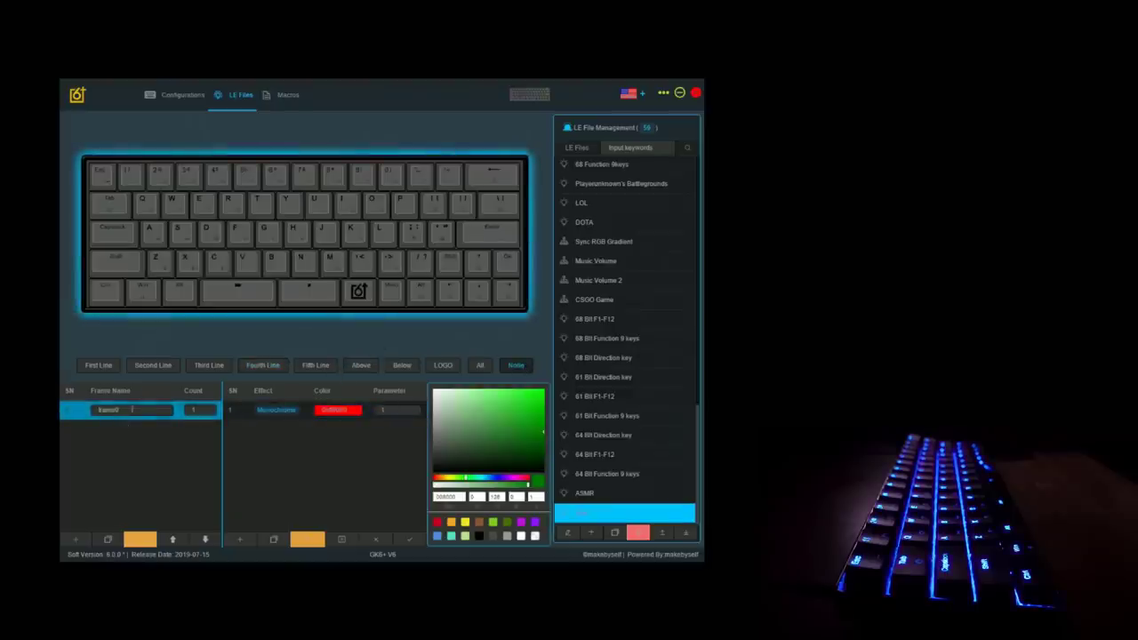
click(156, 541)
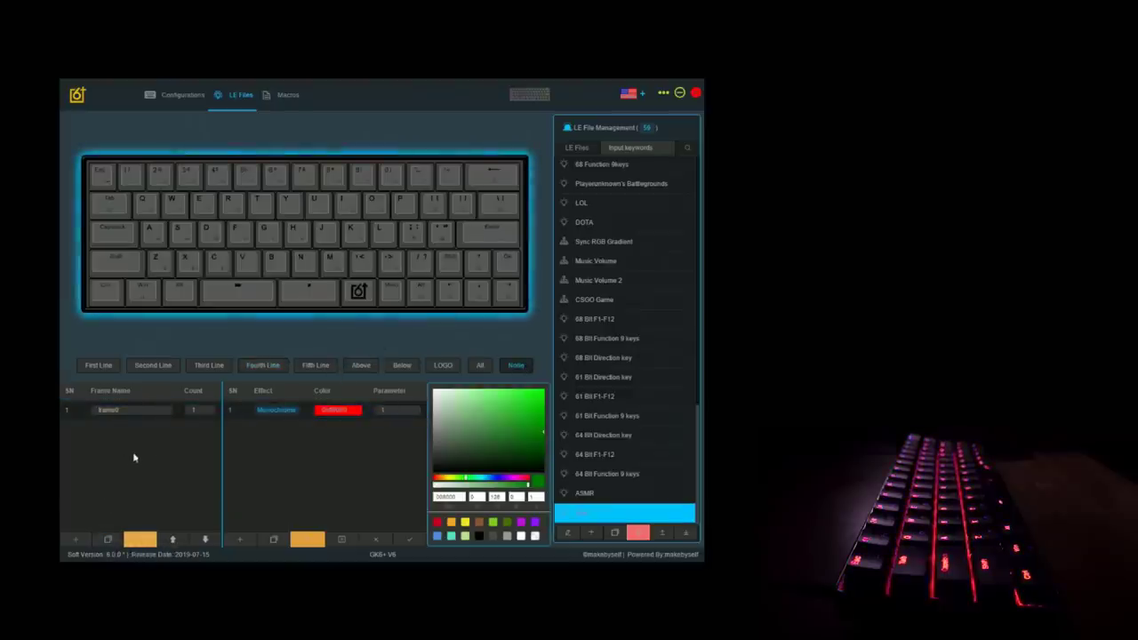